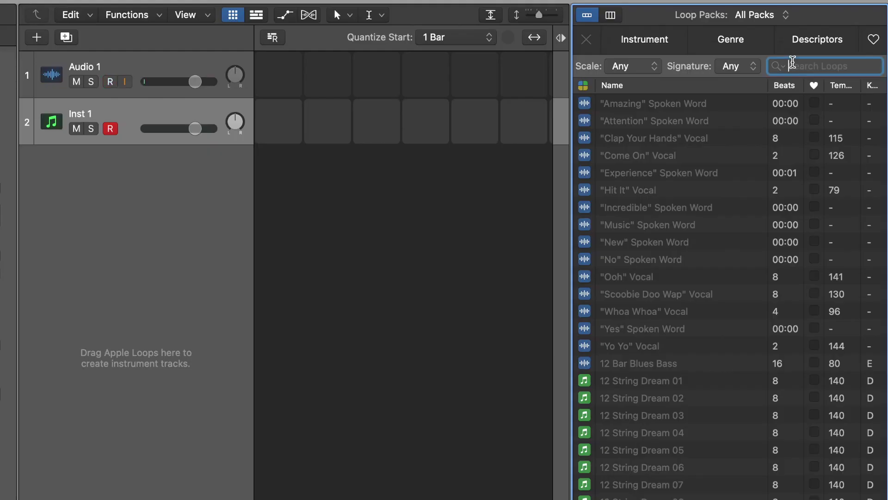
# Drag the 'cham' search result Champion Chord Layers into track 1's first cell and load Drum Synth Heavy Kick on Inst 1.
pyautogui.write('cham')
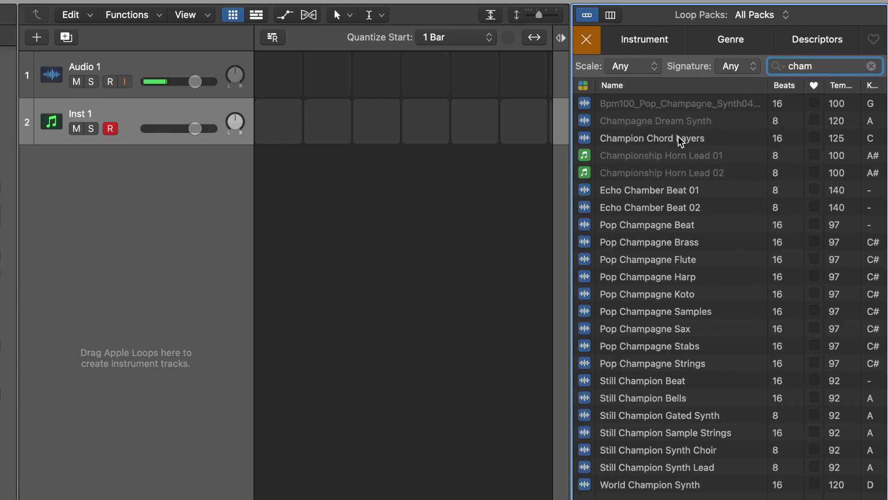
pyautogui.moveTo(626, 138); pyautogui.dragTo(266, 83)
pyautogui.press('i')
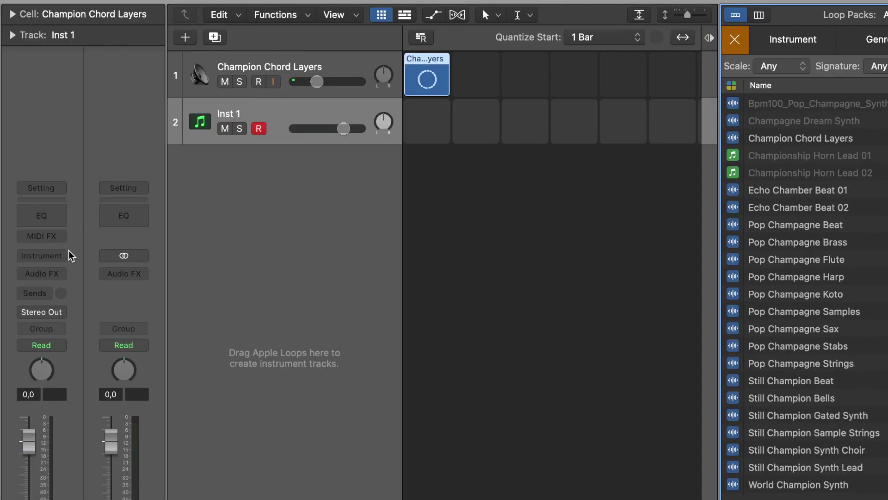
pyautogui.click(69, 253)
pyautogui.click(194, 302)
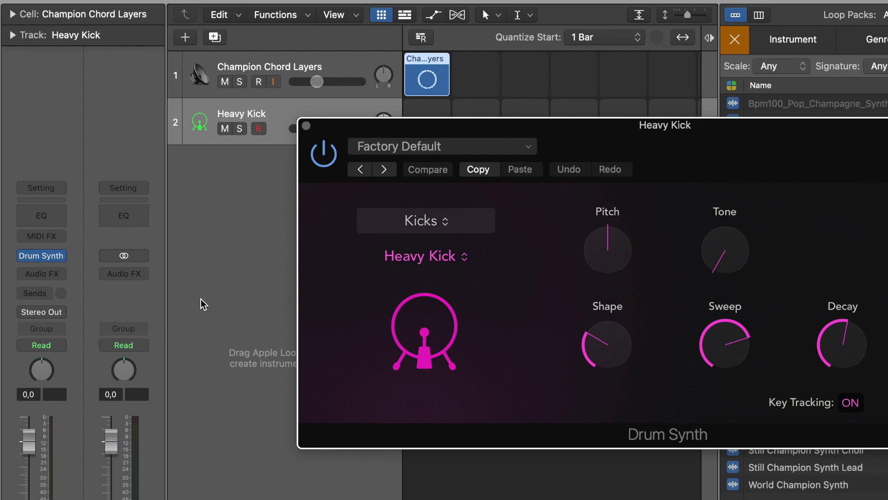
pyautogui.click(307, 126)
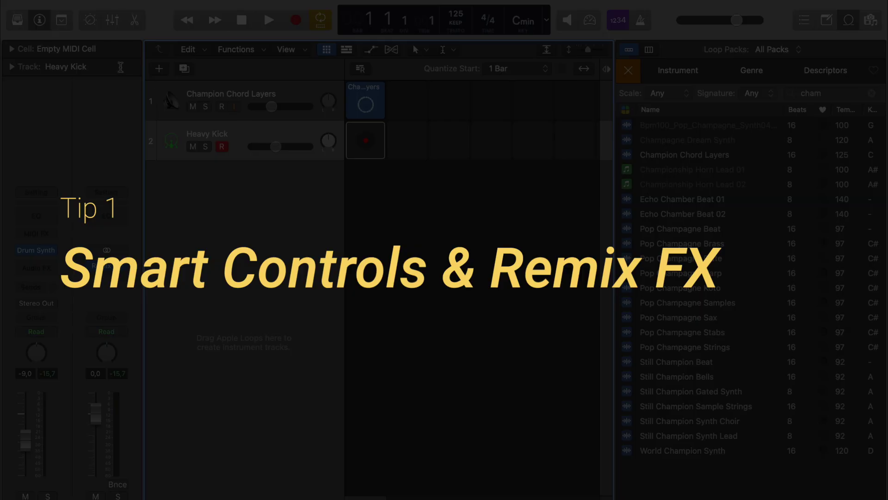
# Show Smart Controls with the mapping inspector and reveal the Stereo Out output track.
pyautogui.click(90, 22)
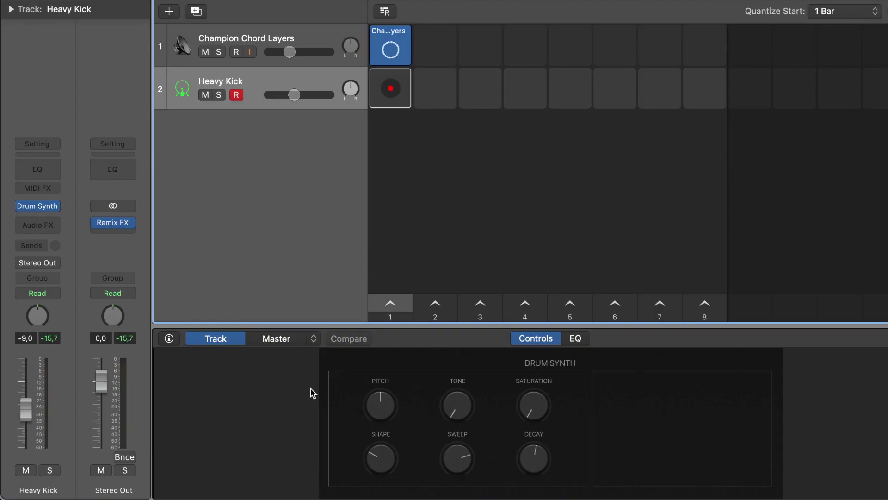
pyautogui.click(170, 339)
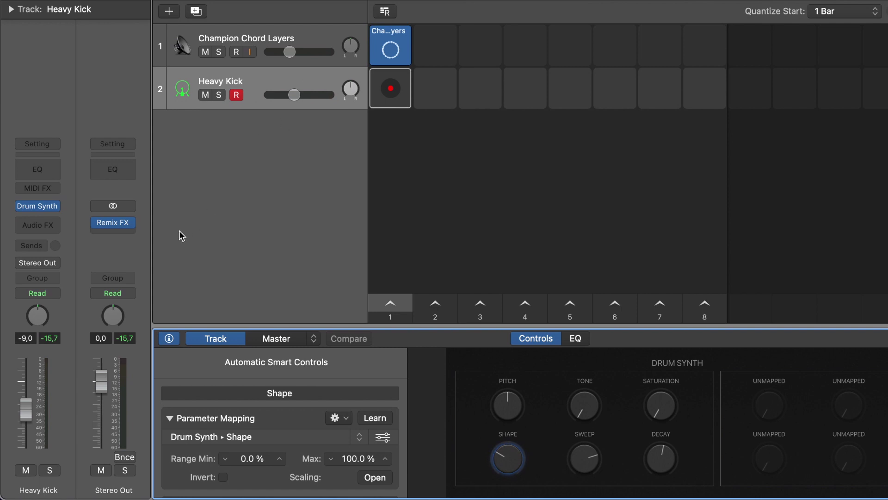
pyautogui.rightClick(134, 256)
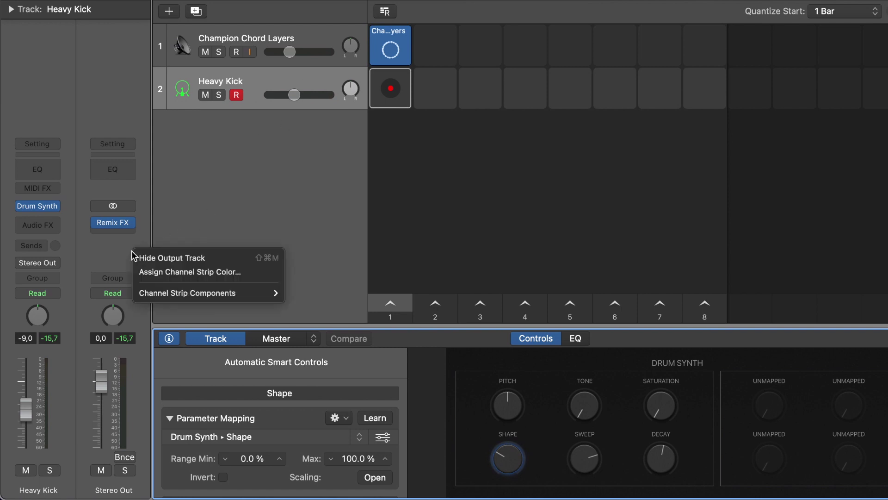
pyautogui.click(200, 262)
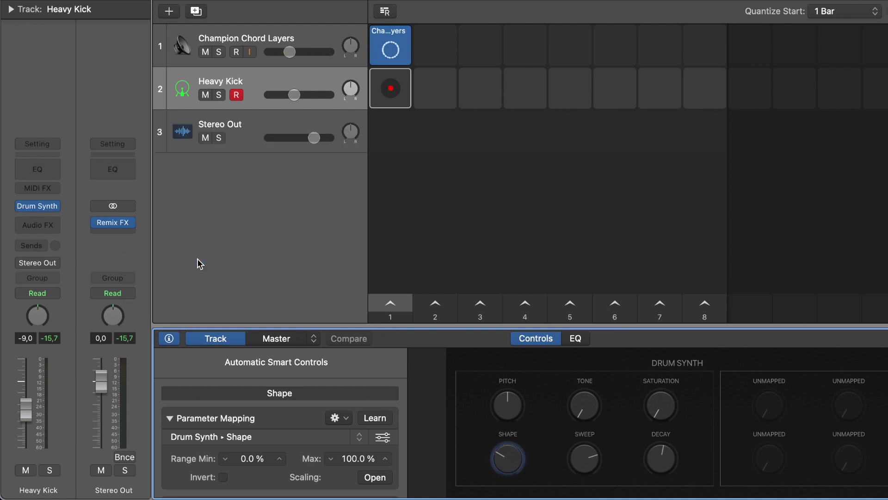
# Select Stereo Out and delete all its Smart Control patch mappings.
pyautogui.click(250, 130)
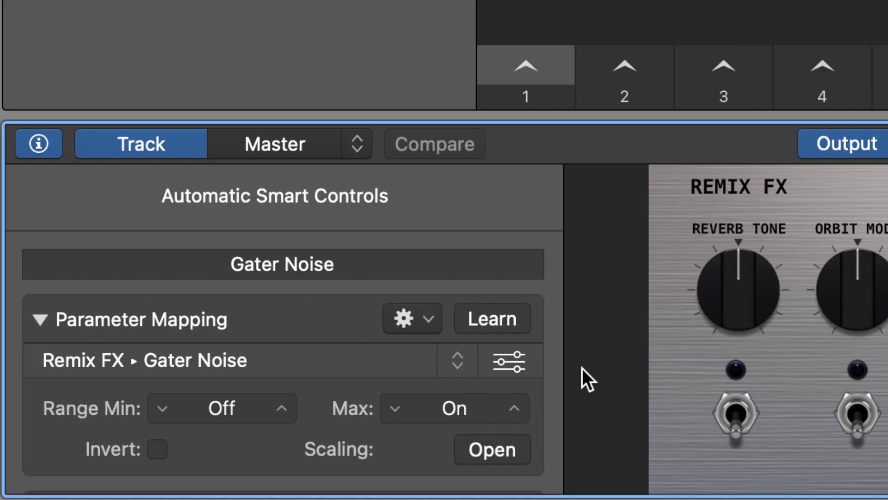
pyautogui.click(437, 323)
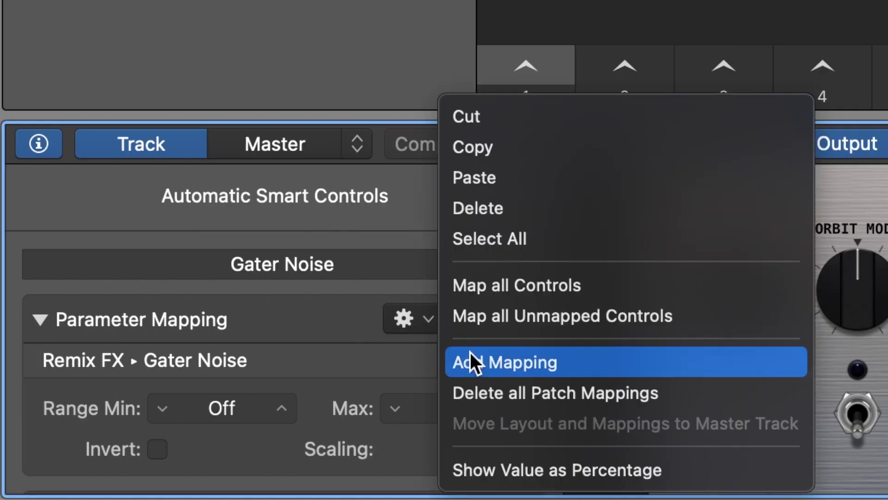
pyautogui.click(490, 393)
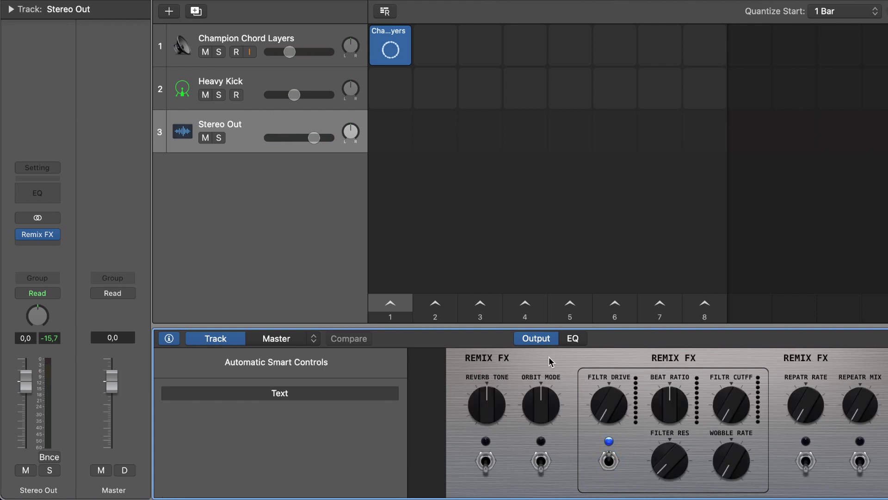
# Assign a hardware controller knob to the Reverb Tone smart control via External Assignment Learn.
pyautogui.click(493, 417)
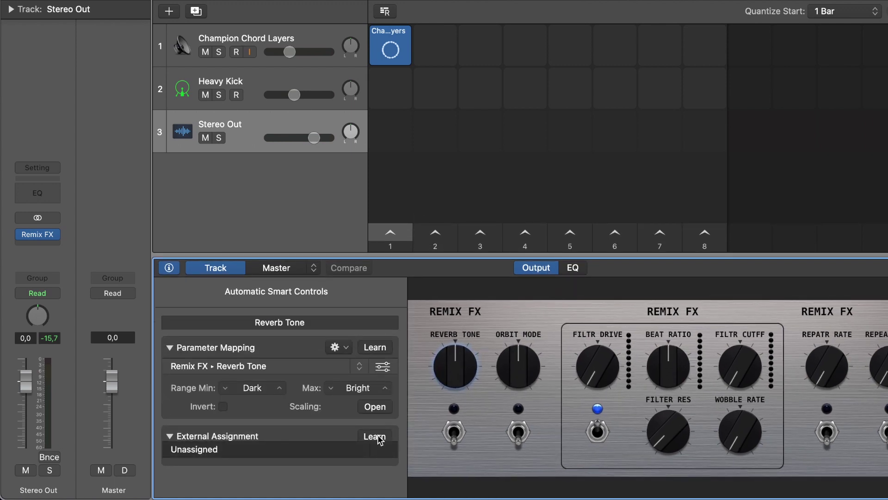
pyautogui.click(378, 438)
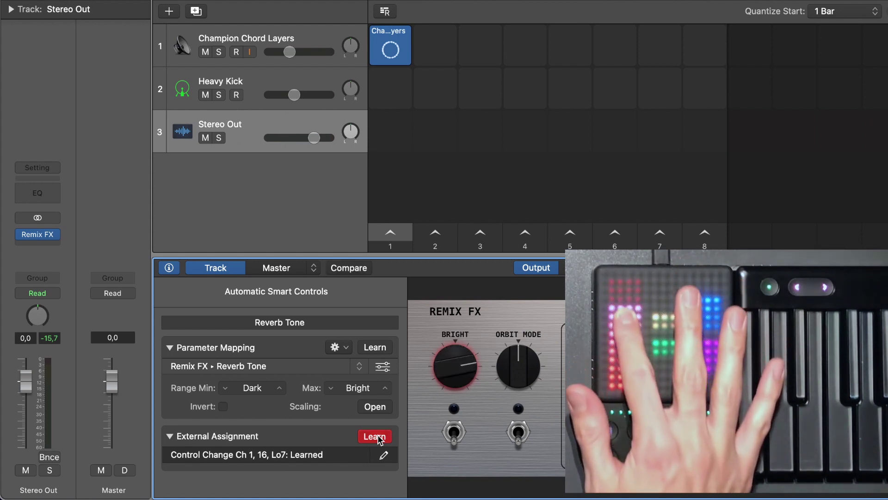
pyautogui.click(387, 439)
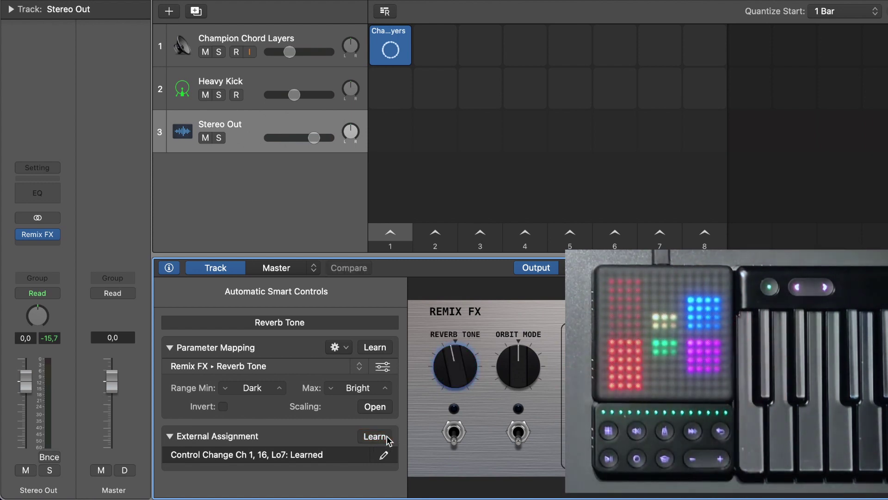
# Delete all Smart Control patch mappings on both Heavy Kick and Stereo Out.
pyautogui.click(265, 82)
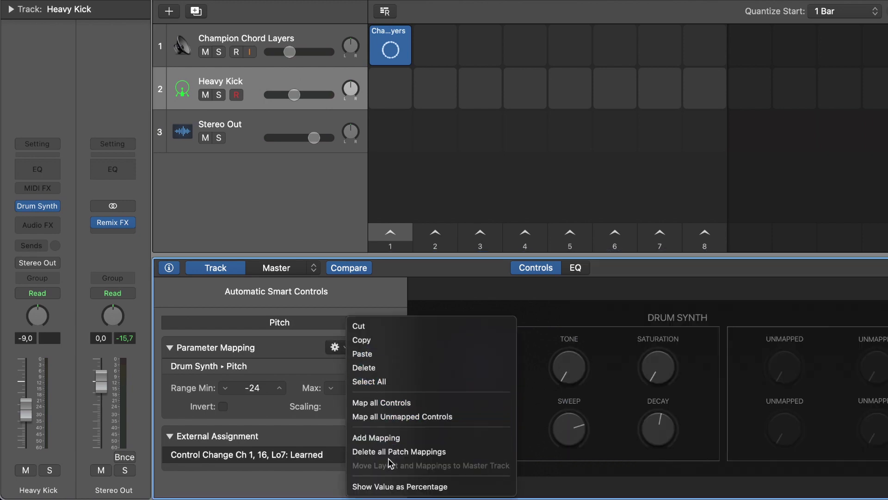
pyautogui.click(392, 451)
pyautogui.click(252, 126)
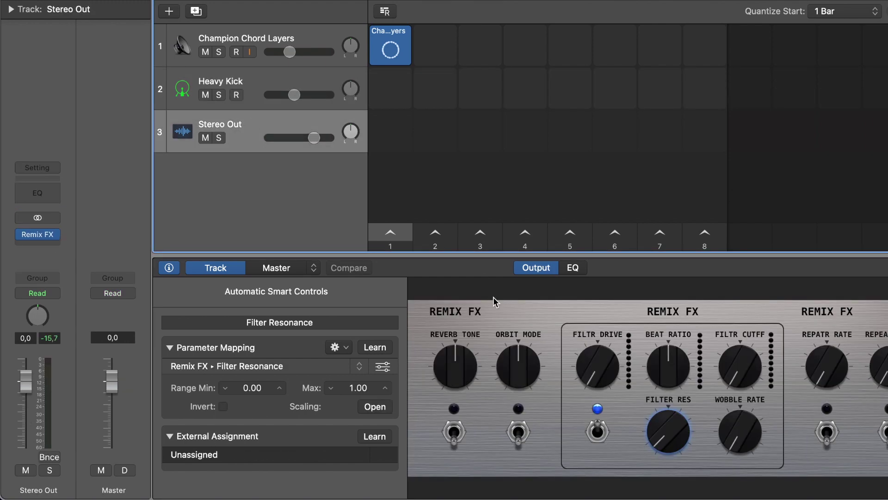
pyautogui.click(345, 352)
pyautogui.click(394, 452)
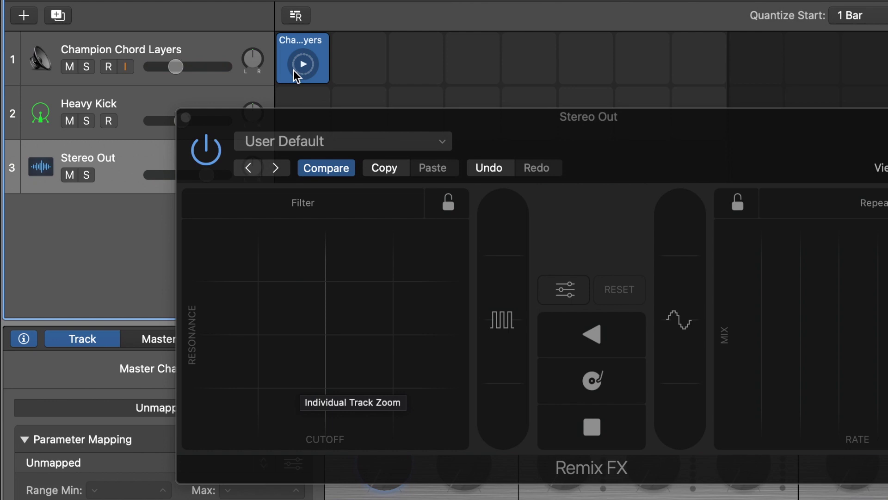
# Play the Champion Chord Layers cell, sweep the Remix FX filter, then stop the cell.
pyautogui.click(293, 70)
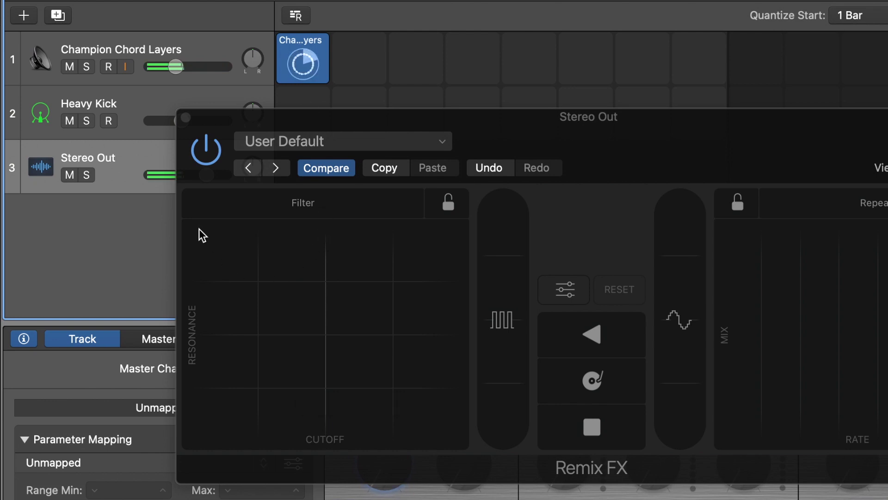
pyautogui.moveTo(202, 232); pyautogui.dragTo(273, 357)
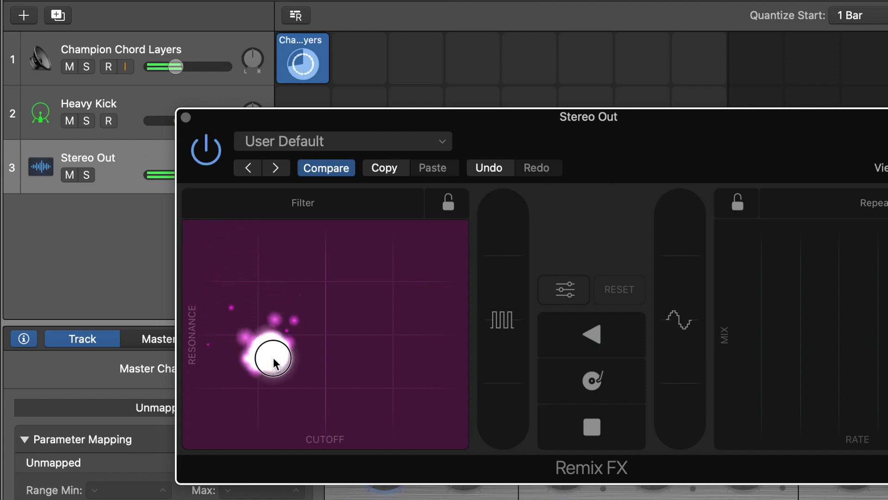
pyautogui.moveTo(273, 357); pyautogui.dragTo(300, 388)
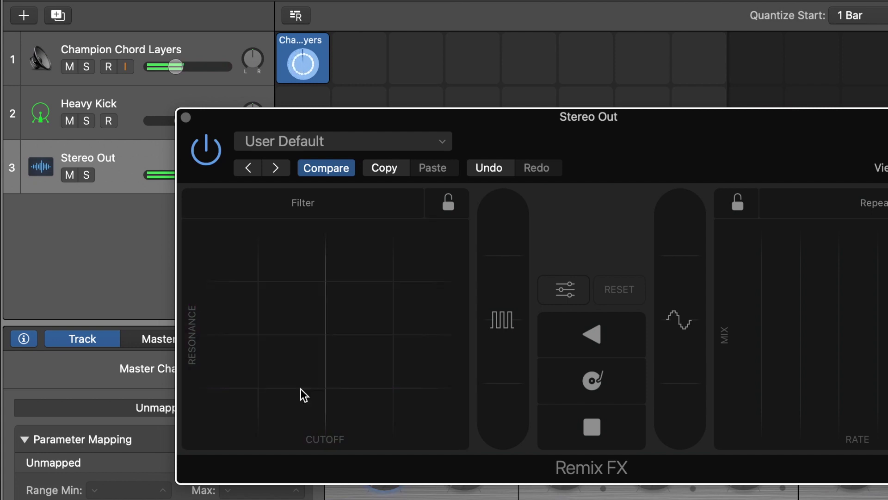
pyautogui.click(301, 66)
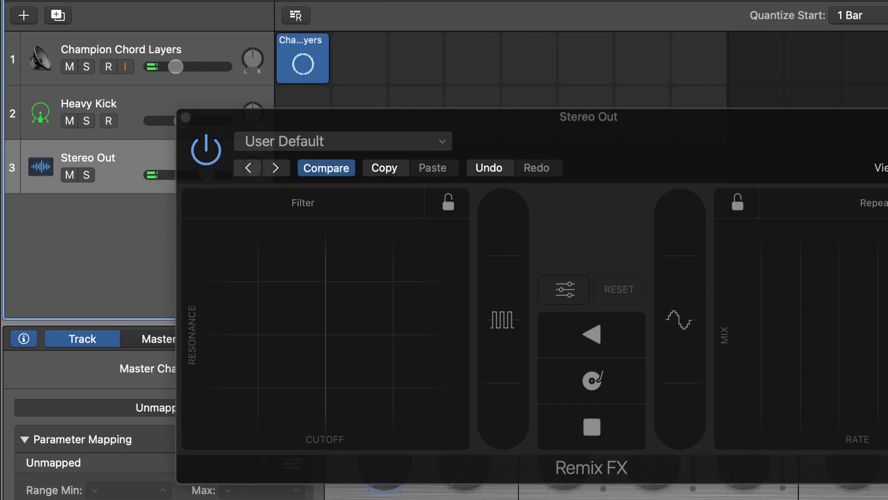
# Bring the Remix FX window forward and sweep the Filter XY pad toward low cutoff, high resonance.
pyautogui.click(278, 370)
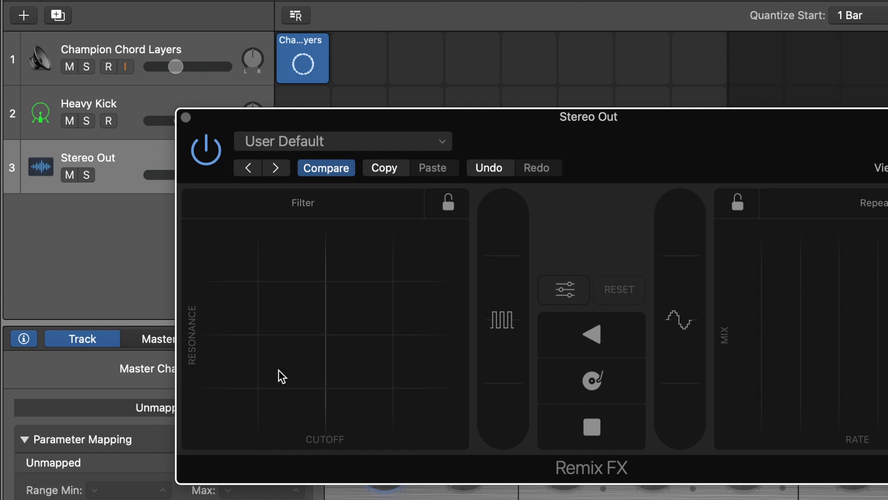
pyautogui.moveTo(228, 260); pyautogui.dragTo(288, 376)
pyautogui.moveTo(224, 260)
pyautogui.mouseDown()
pyautogui.moveTo(290, 383)
pyautogui.moveTo(234, 279)
pyautogui.moveTo(282, 384)
pyautogui.moveTo(280, 375)
pyautogui.mouseUp()
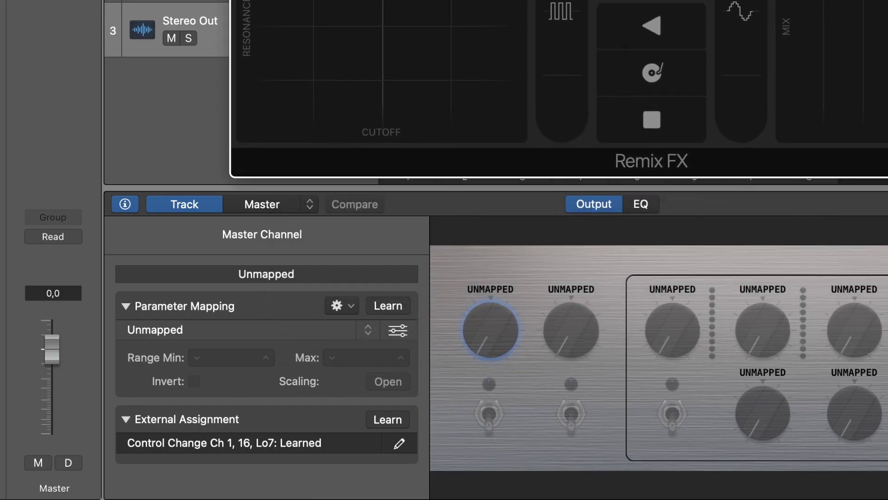
# Map the first Stereo Out smart control to Remix FX Filter Cutoff.
pyautogui.click(504, 332)
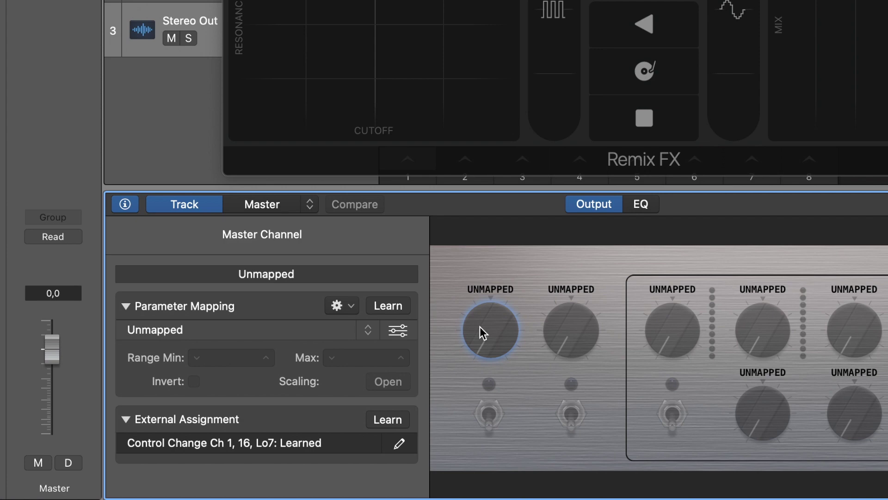
pyautogui.click(398, 305)
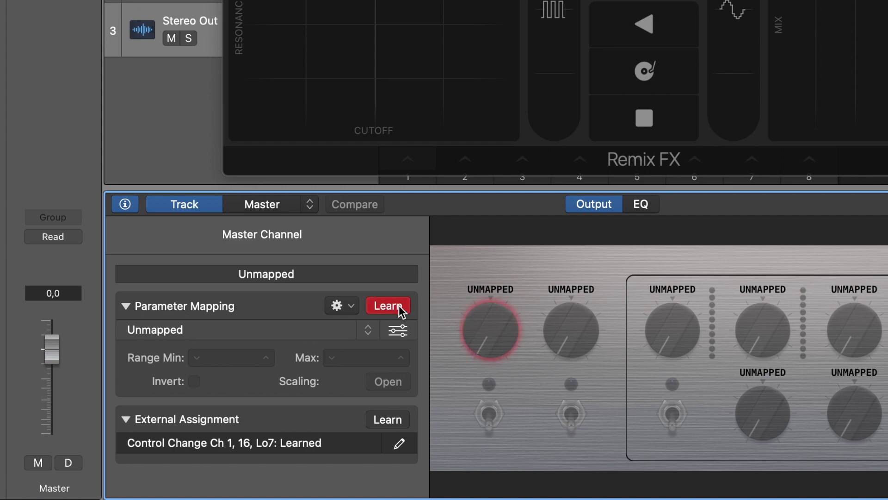
pyautogui.click(310, 29)
# Add a second mapping on that control for Filter On/Off.
pyautogui.click(350, 306)
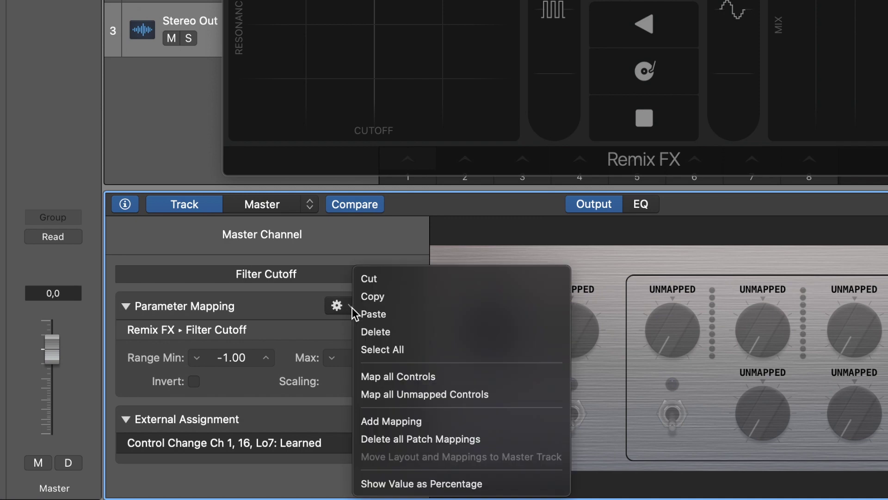
pyautogui.click(397, 420)
pyautogui.click(296, 353)
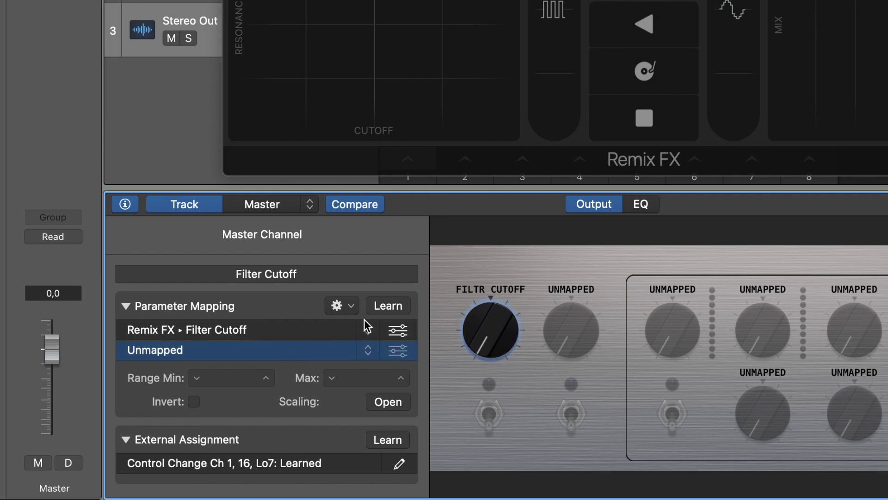
pyautogui.click(384, 310)
pyautogui.click(326, 18)
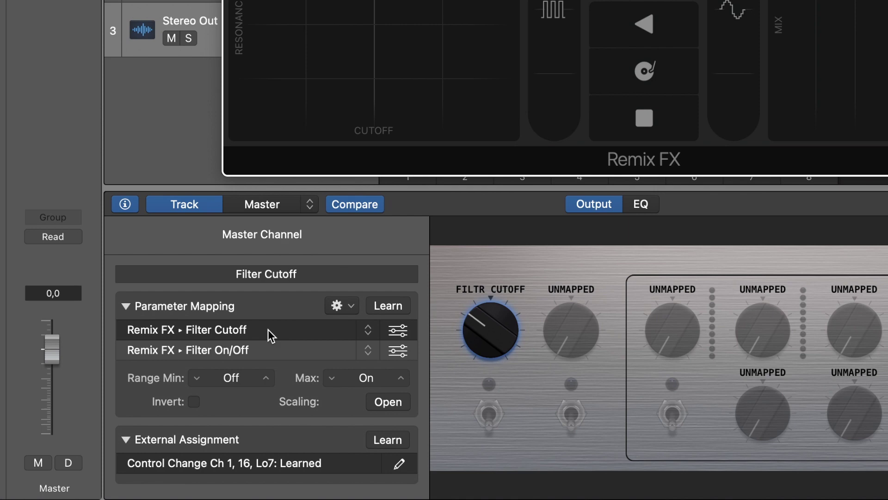
# Add a third mapping on that control for Filter Resonance.
pyautogui.click(352, 305)
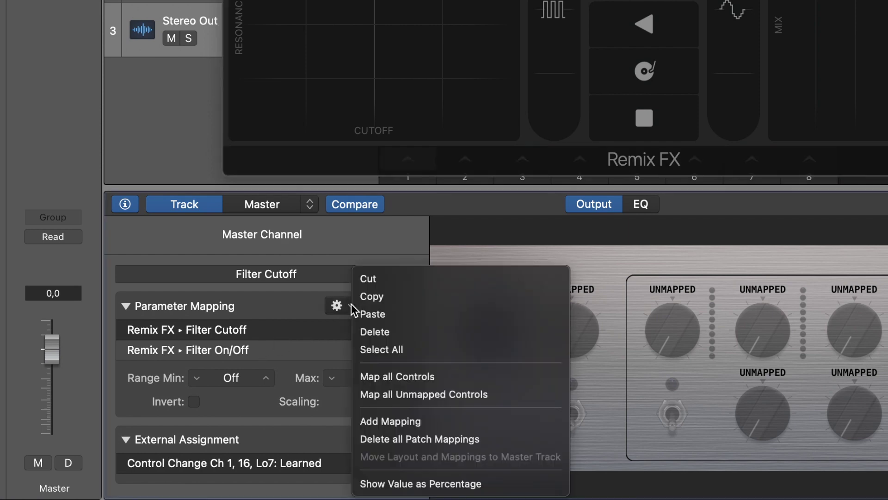
pyautogui.click(400, 420)
pyautogui.click(292, 367)
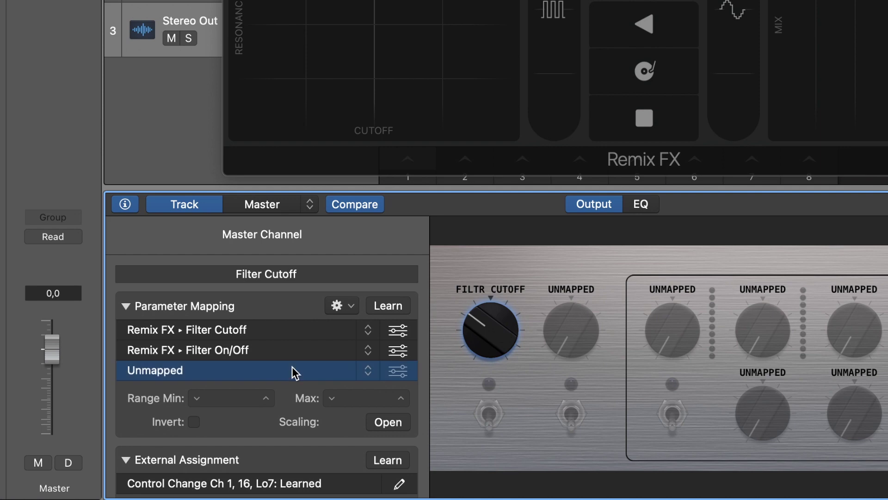
pyautogui.click(386, 310)
pyautogui.click(328, 26)
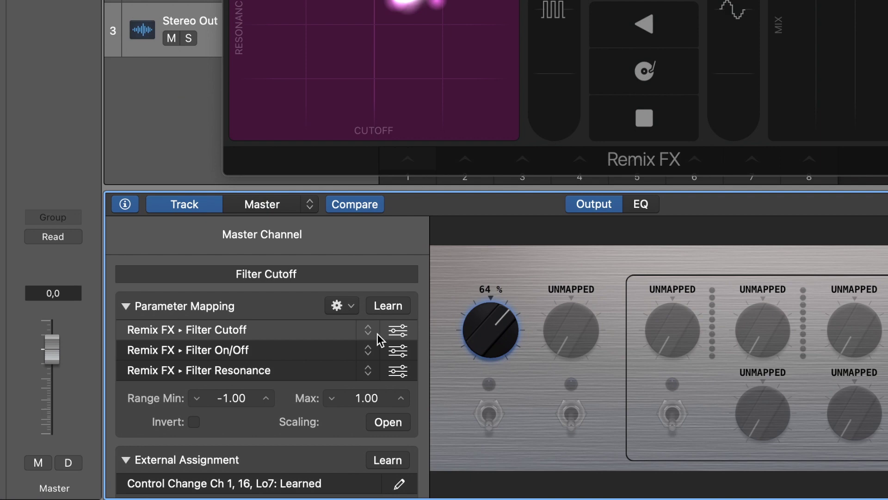
# Rescale Filter On/Off to a non-stepped linear curve that switches on at input 1.
pyautogui.click(308, 355)
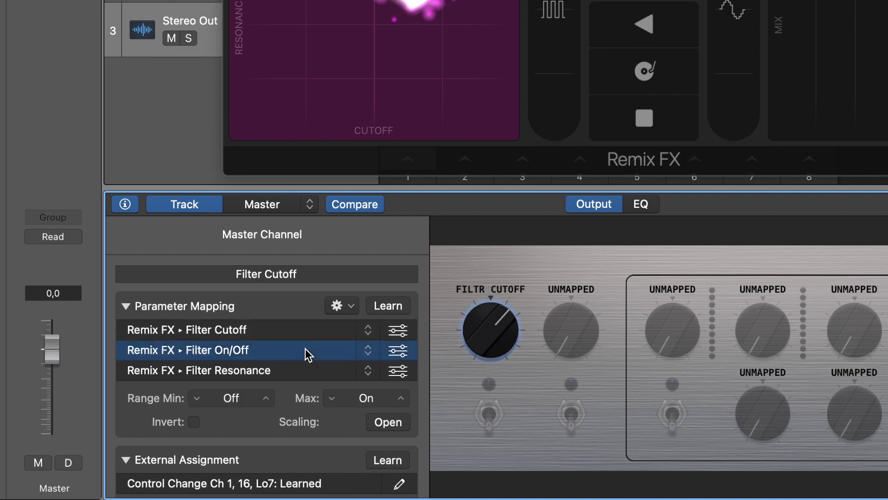
pyautogui.click(390, 425)
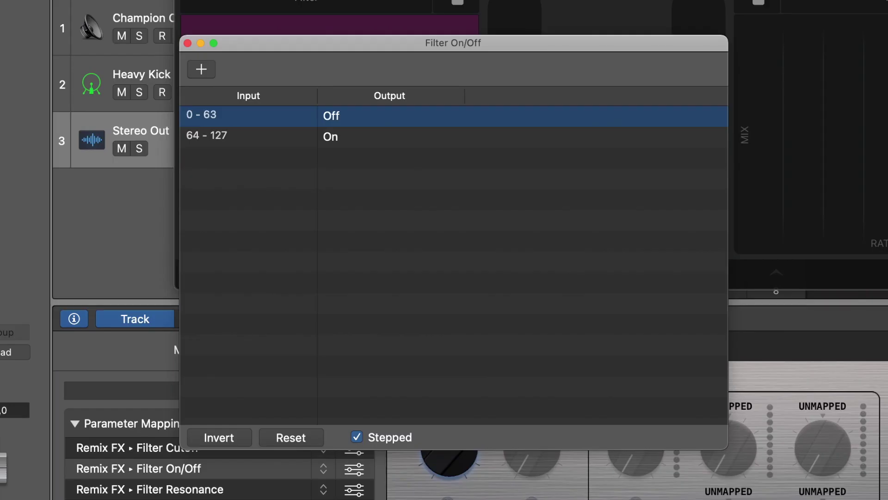
pyautogui.click(373, 437)
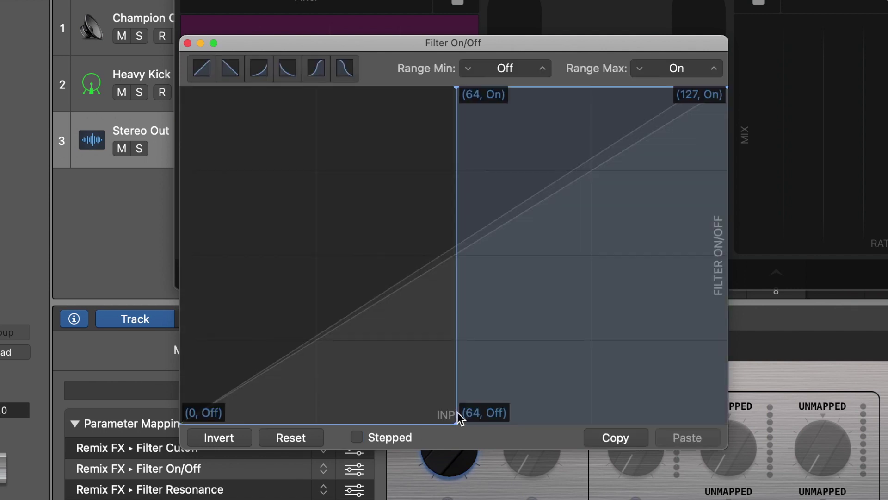
pyautogui.click(206, 70)
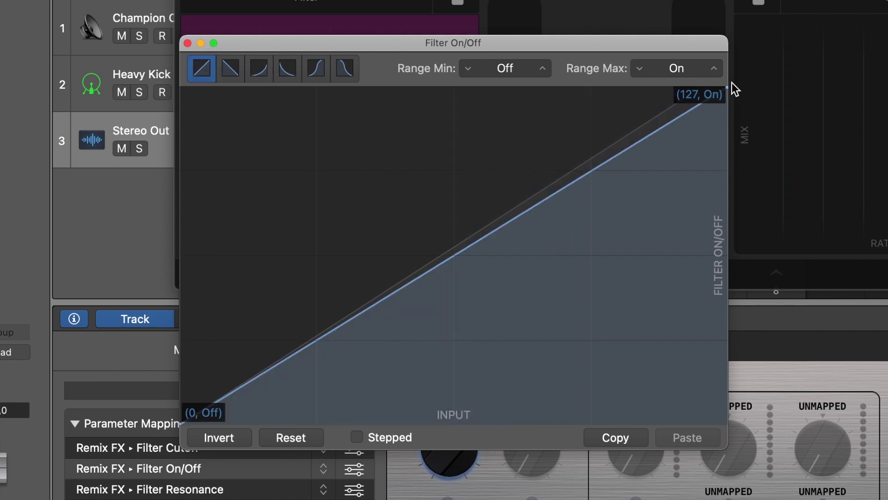
pyautogui.moveTo(725, 95)
pyautogui.mouseDown()
pyautogui.moveTo(196, 65)
pyautogui.moveTo(185, 93)
pyautogui.mouseUp()
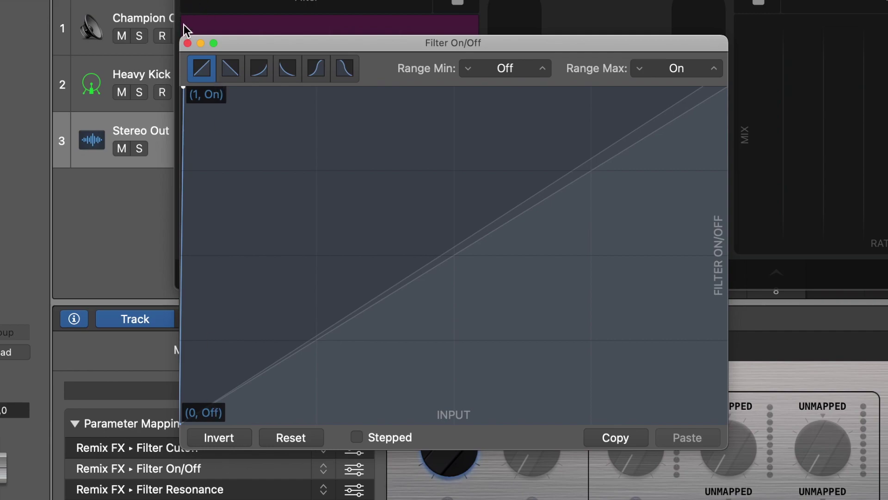
pyautogui.click(188, 44)
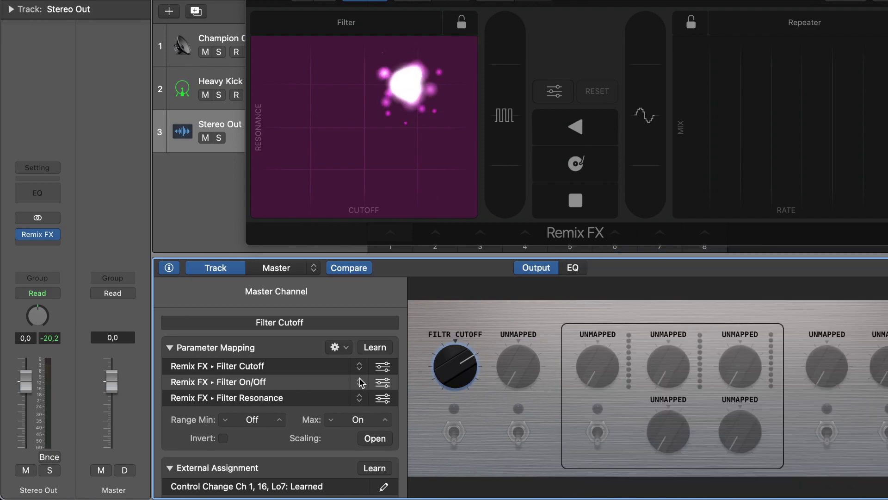
# Adjust the Filter Cutoff range, invert Filter Resonance, and play Champion Chord Layers.
pyautogui.click(341, 367)
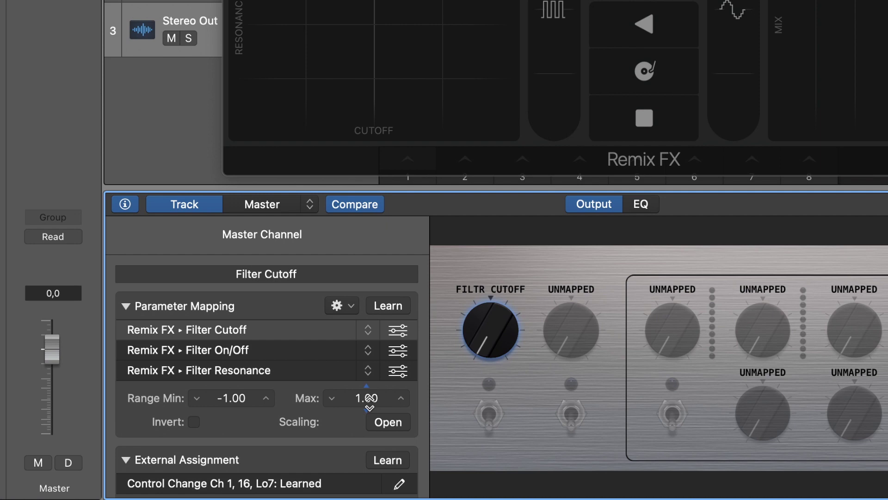
pyautogui.moveTo(367, 402)
pyautogui.mouseDown()
pyautogui.moveTo(367, 415)
pyautogui.moveTo(369, 396)
pyautogui.mouseUp()
pyautogui.click(265, 379)
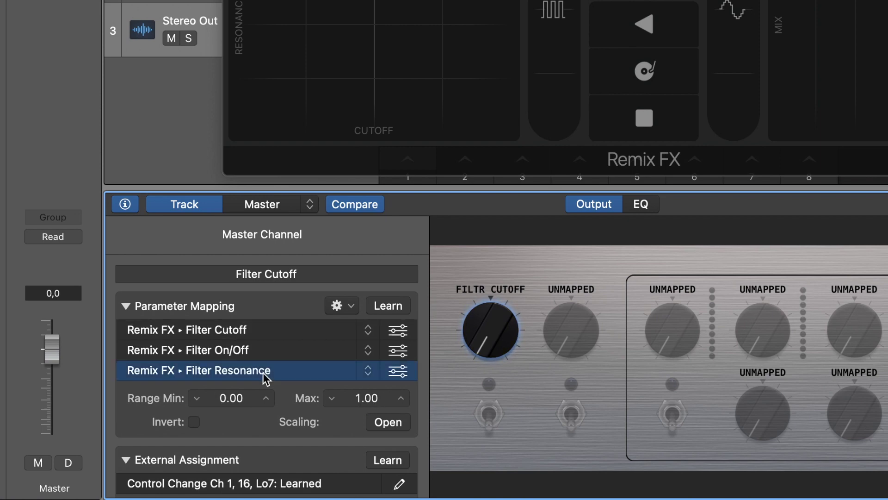
pyautogui.click(194, 422)
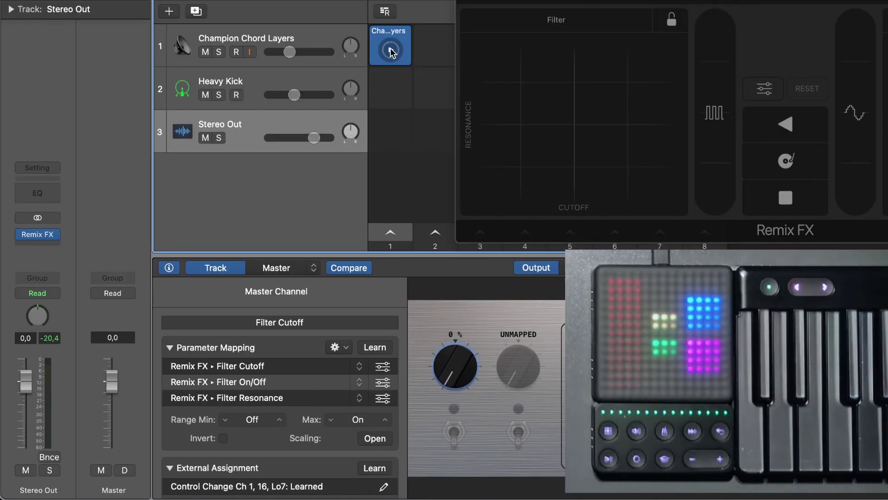
pyautogui.click(390, 51)
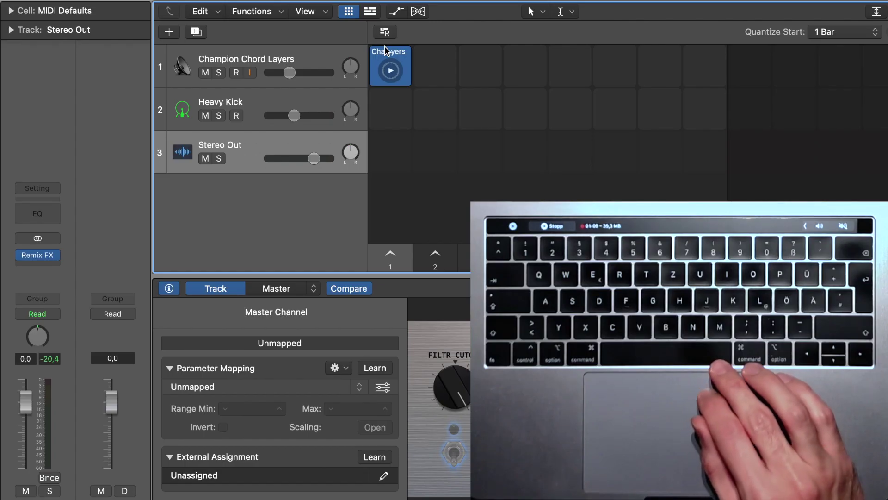
# Switch tracks with Up/Down arrows and record a test take into the Heavy Kick cell.
pyautogui.press('space')
pyautogui.press('Up')
pyautogui.press('Up')
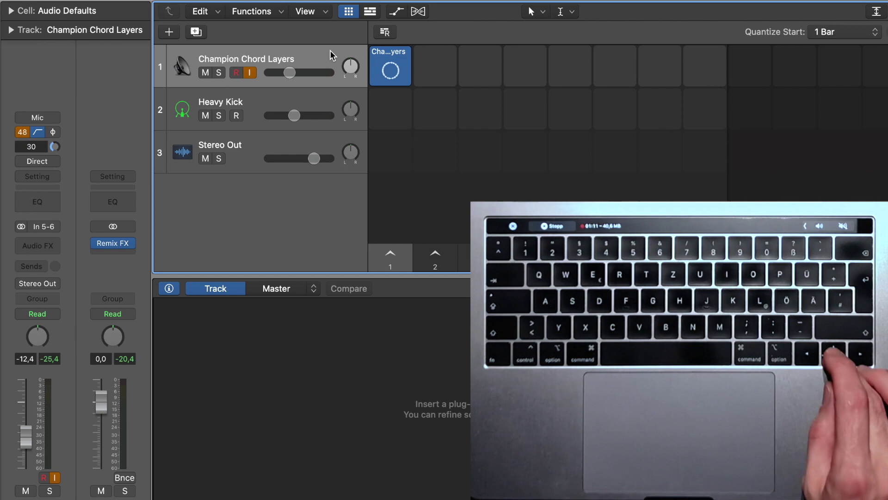
pyautogui.press('Down')
pyautogui.press('Up')
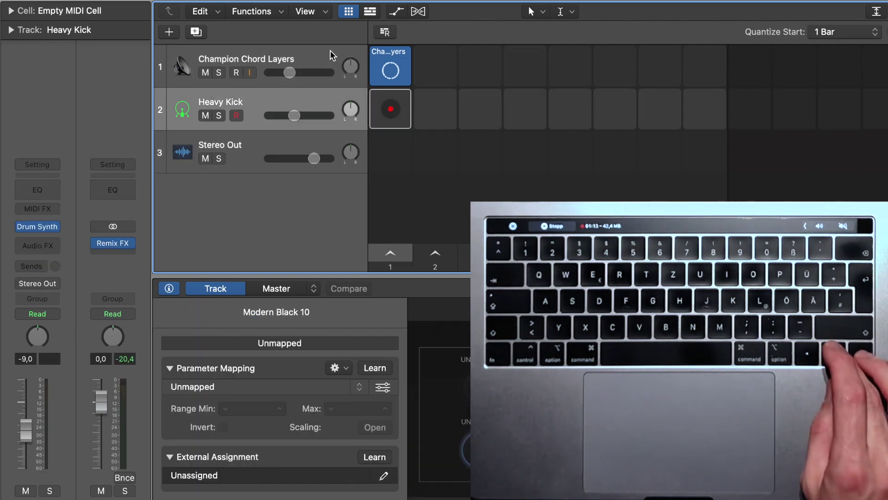
pyautogui.press('r')
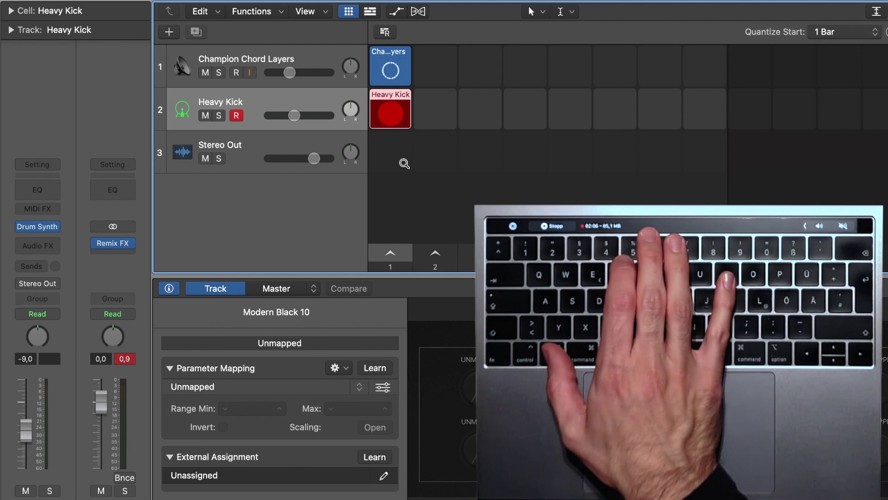
pyautogui.press('space')
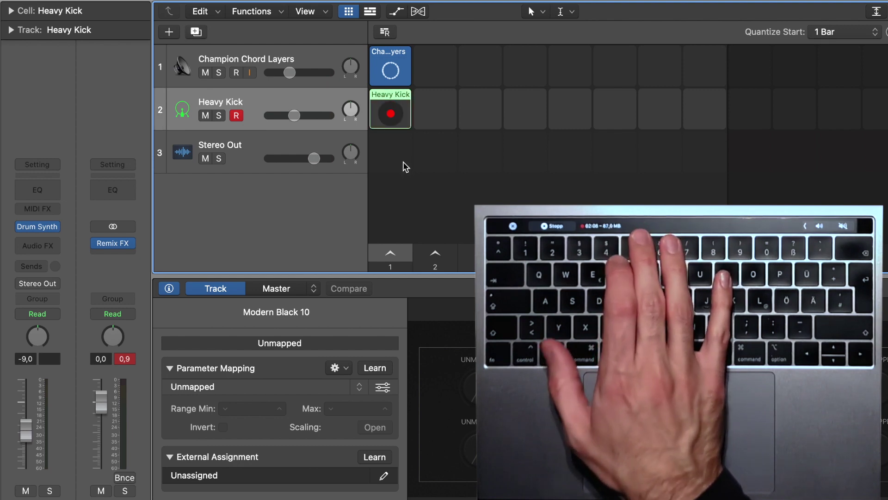
# Stop the Champion Chord Layers loop and delete the recorded Heavy Kick cell.
pyautogui.press('Up')
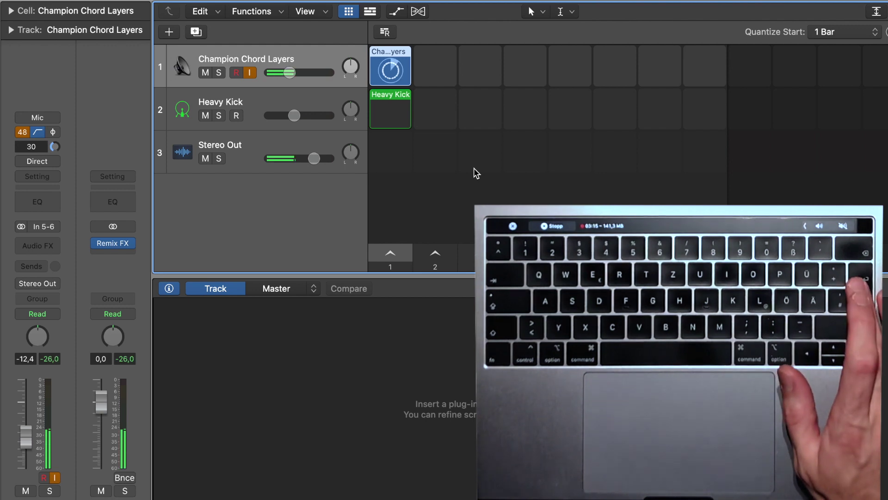
pyautogui.press('Return')
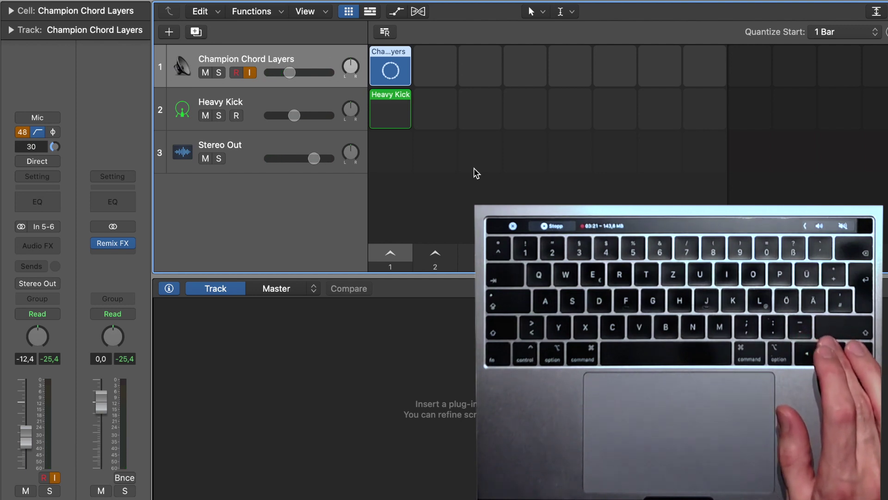
pyautogui.press('Down')
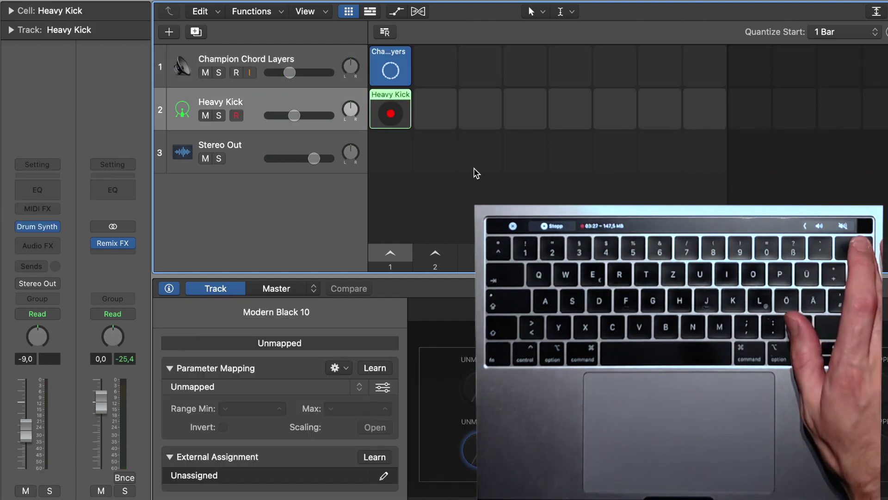
pyautogui.press('BackSpace')
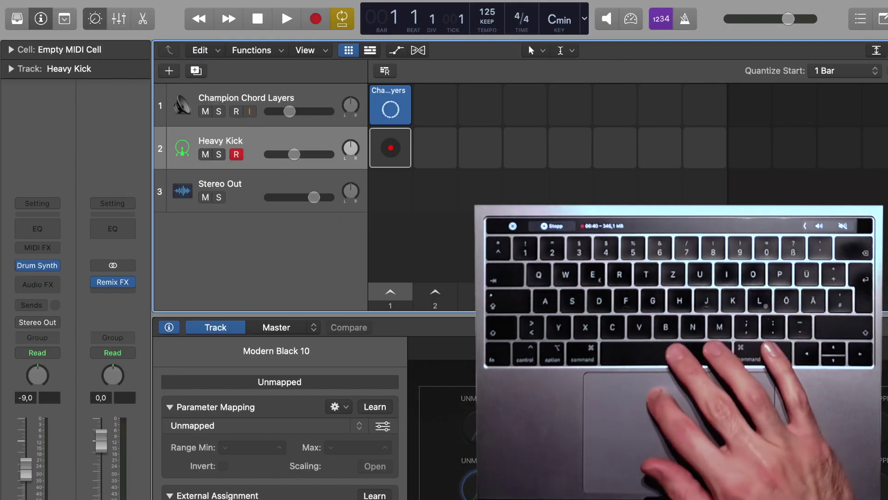
# Open the Key Commands editor and look up the command bound to Option-R.
pyautogui.click(51, 1)
pyautogui.moveTo(68, 43)
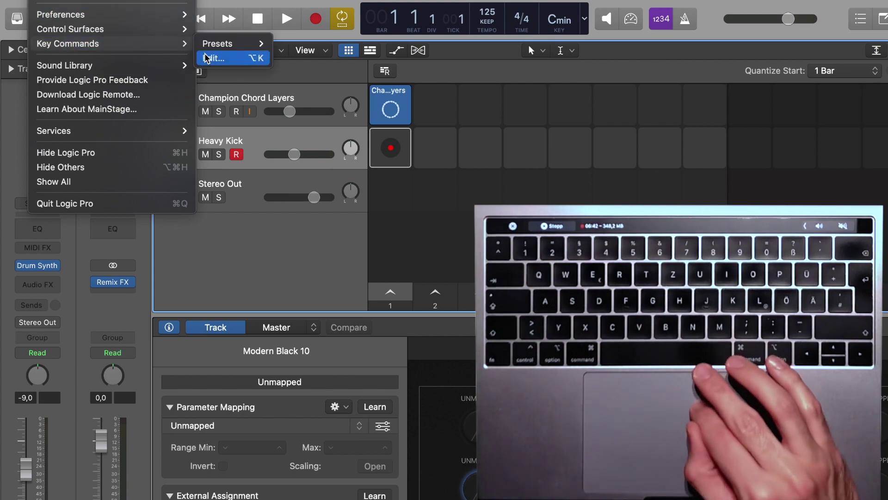
pyautogui.click(209, 60)
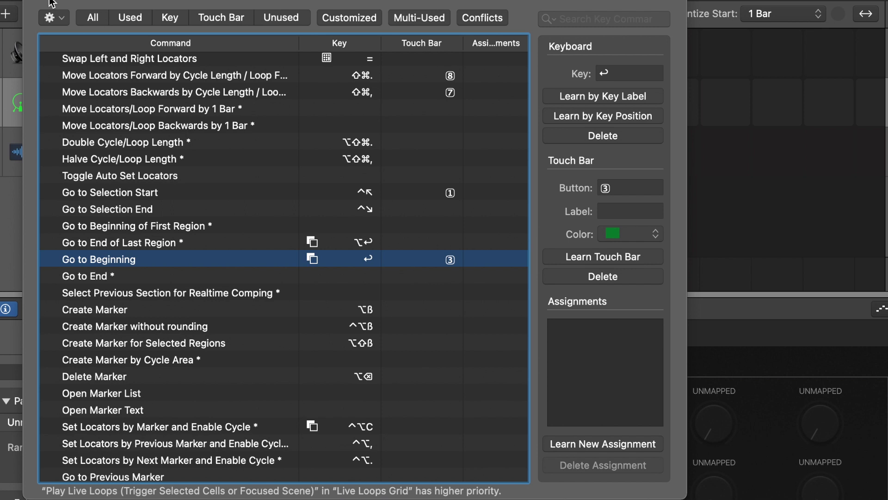
pyautogui.click(247, 237)
pyautogui.hotkey('alt', 'r')
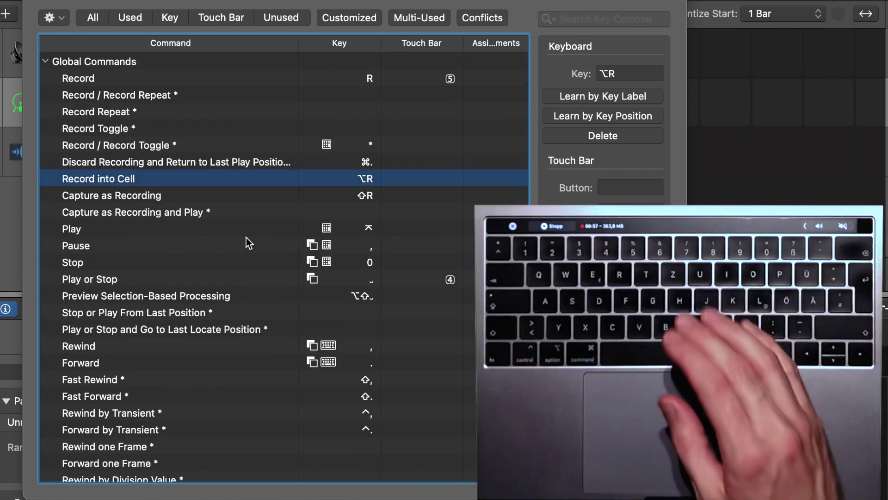
# Collapse the Global, Control Surfaces and Various Windows command groups and start a key command search.
pyautogui.click(592, 21)
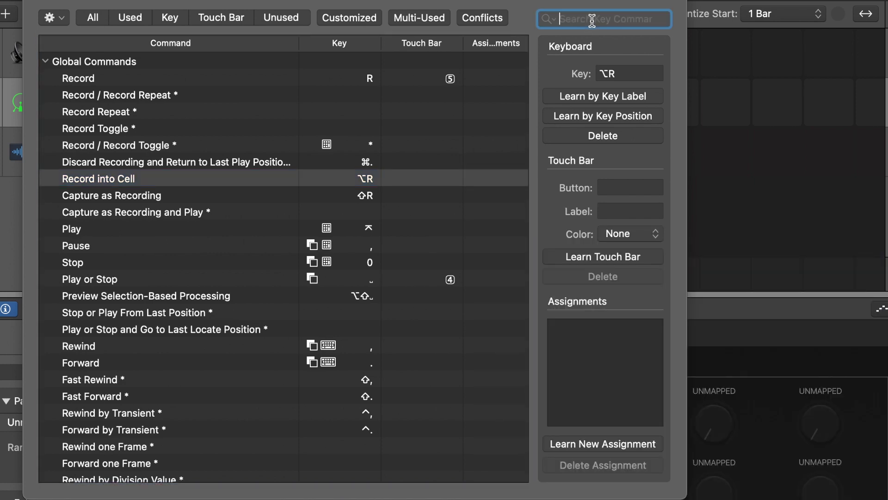
pyautogui.click(43, 62)
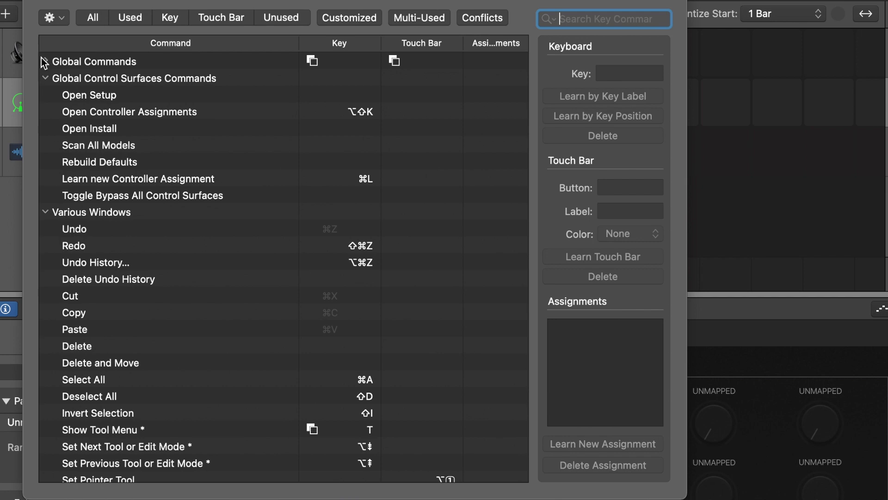
pyautogui.click(44, 79)
pyautogui.click(45, 95)
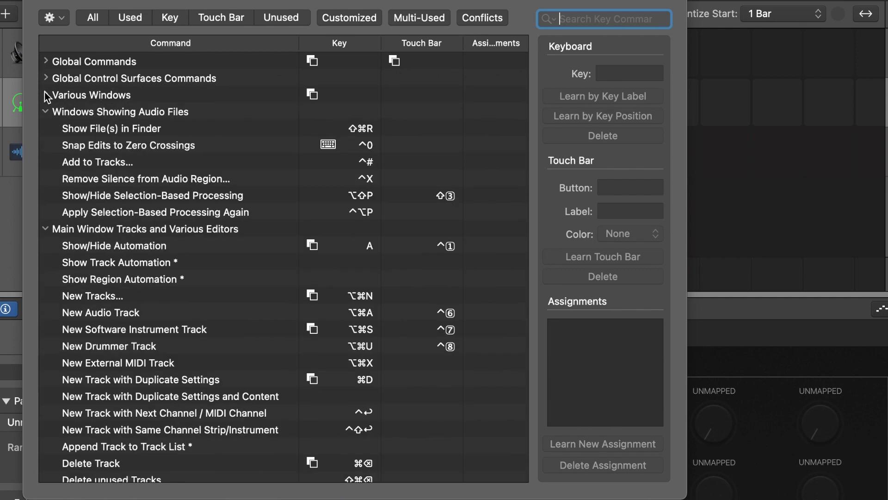
pyautogui.scroll(-1, 134, 167)
pyautogui.scroll(-3, 140, 174)
pyautogui.scroll(-1, 140, 175)
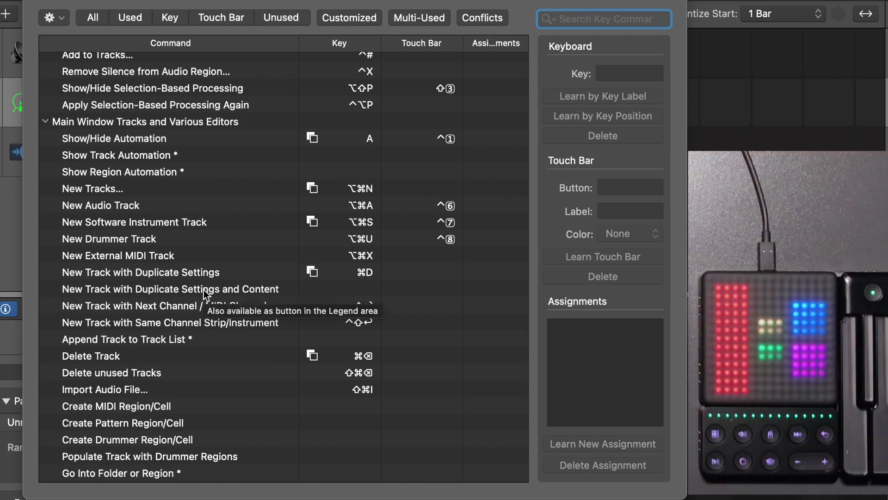
pyautogui.scroll(10, 479, 216)
# Learn Lightpad controller assignments for Select Next Lower Cell and Select Next Upper Cell, or Previous Track.
pyautogui.write('sele')
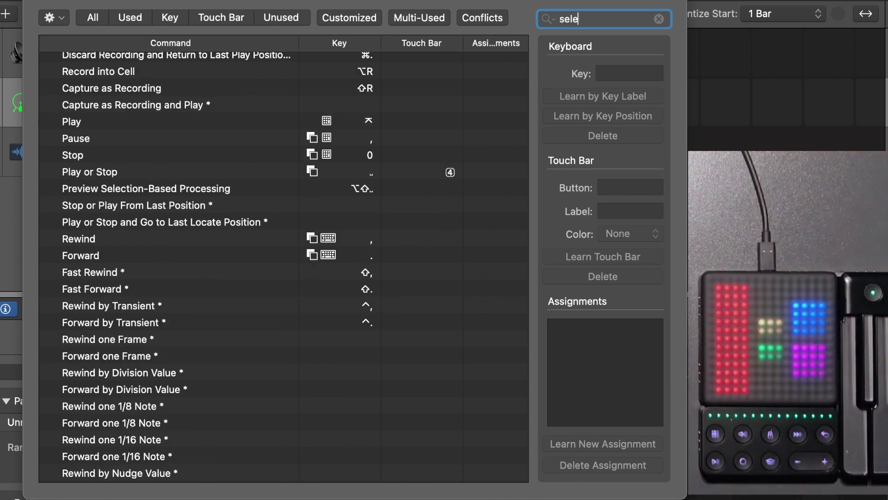
pyautogui.write('ct next lower')
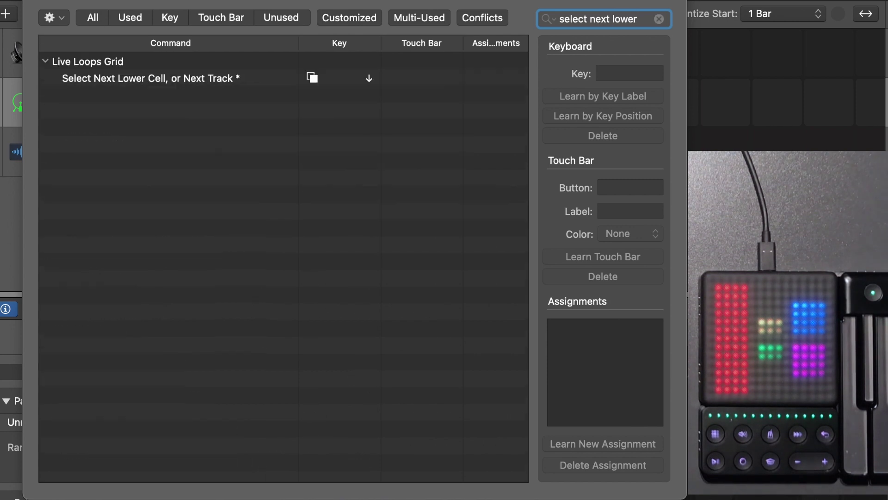
pyautogui.click(222, 78)
pyautogui.click(660, 19)
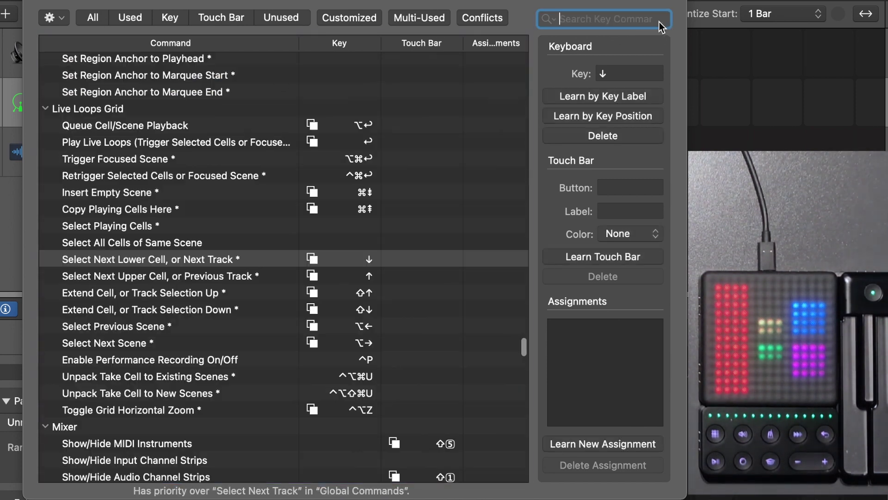
pyautogui.click(213, 261)
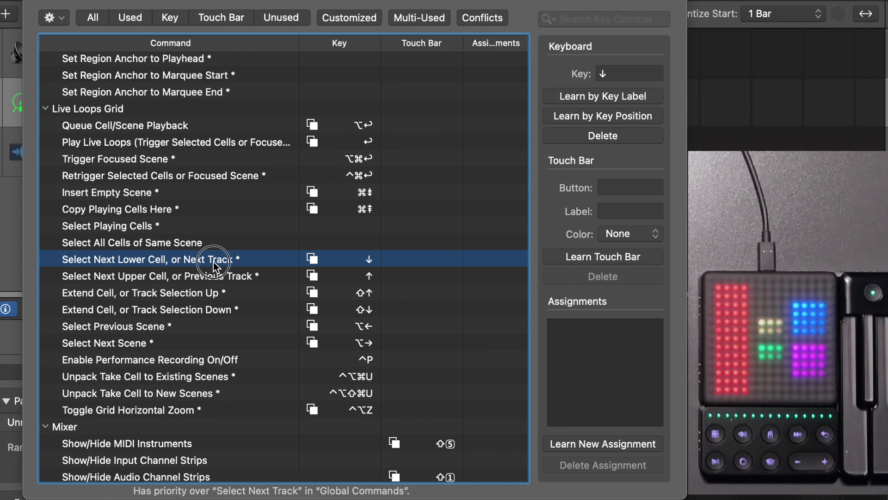
pyautogui.click(565, 444)
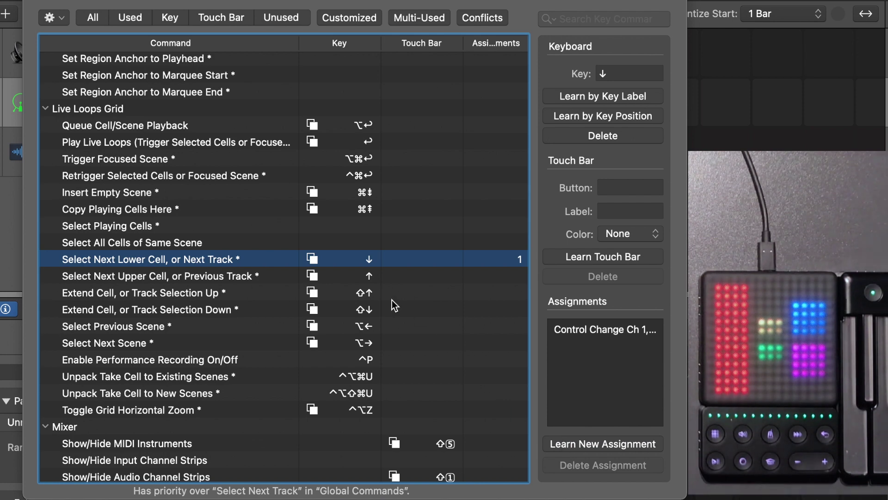
pyautogui.click(215, 274)
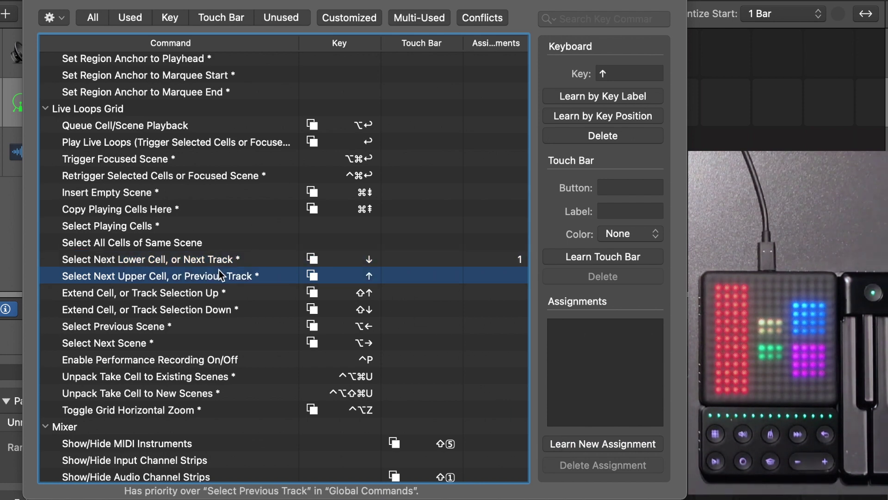
pyautogui.click(582, 448)
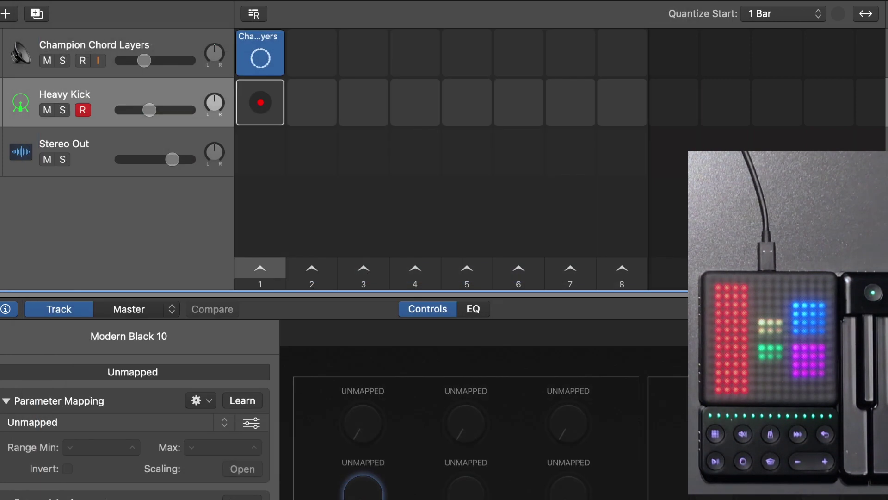
# Close the Key Commands editor and return to the Live Loops grid.
pyautogui.click(127, 49)
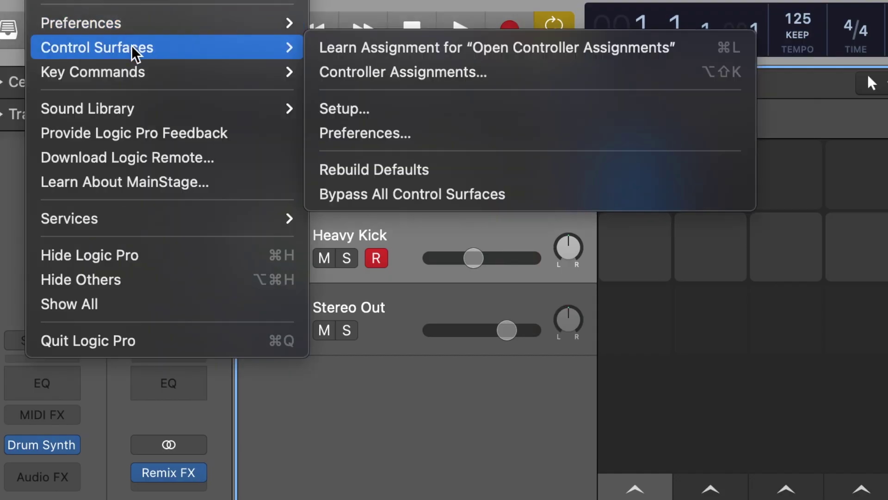
# Open the Controller Assignments window from the Control Surfaces menu.
pyautogui.click(367, 84)
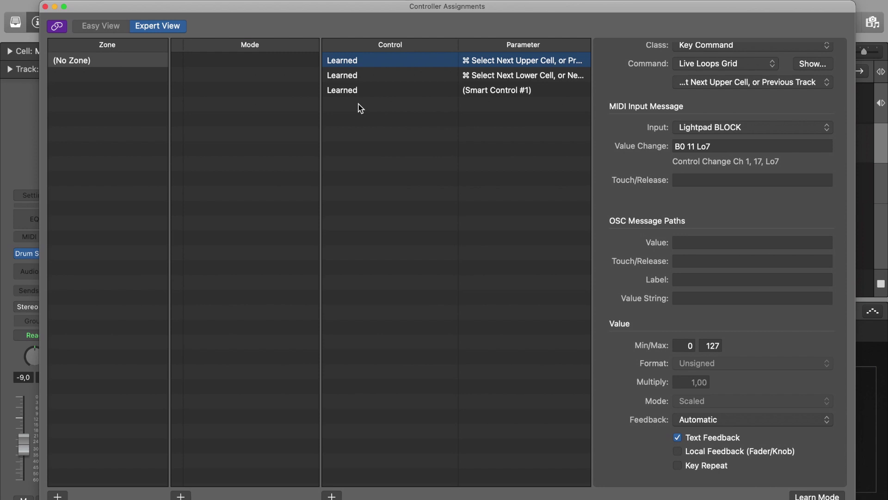
# Rename the Smart Control #1 assignment to 'Filter Sweep'.
pyautogui.click(358, 90)
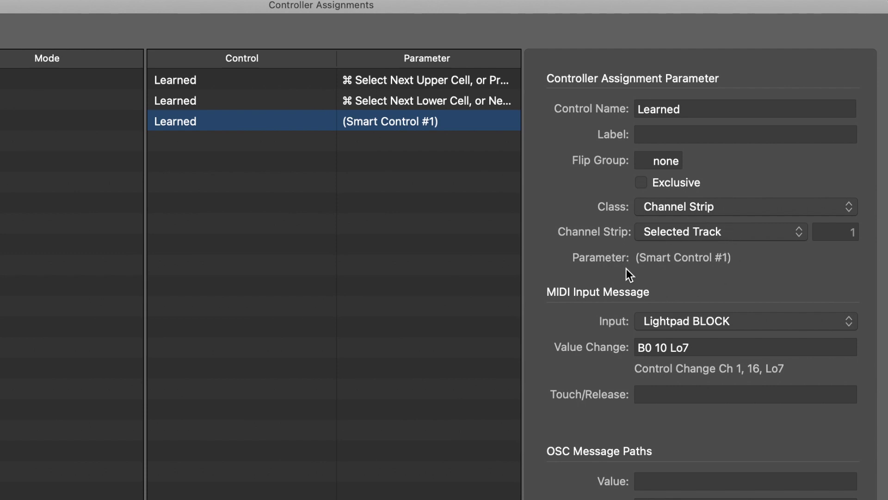
pyautogui.doubleClick(665, 107)
pyautogui.write('Filter Sweep')
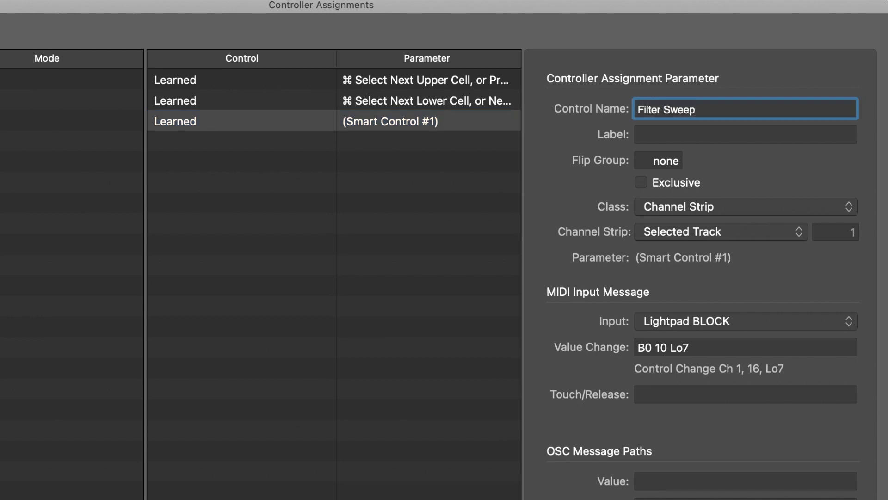
pyautogui.click(328, 98)
# Name the upper-cell assignment 'Track Up' and the lower-cell assignment 'Track Down'.
pyautogui.click(310, 82)
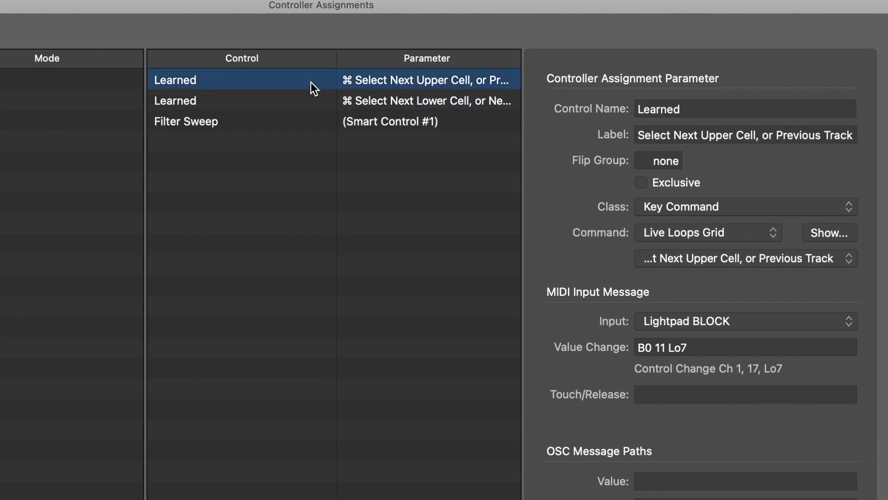
pyautogui.click(305, 121)
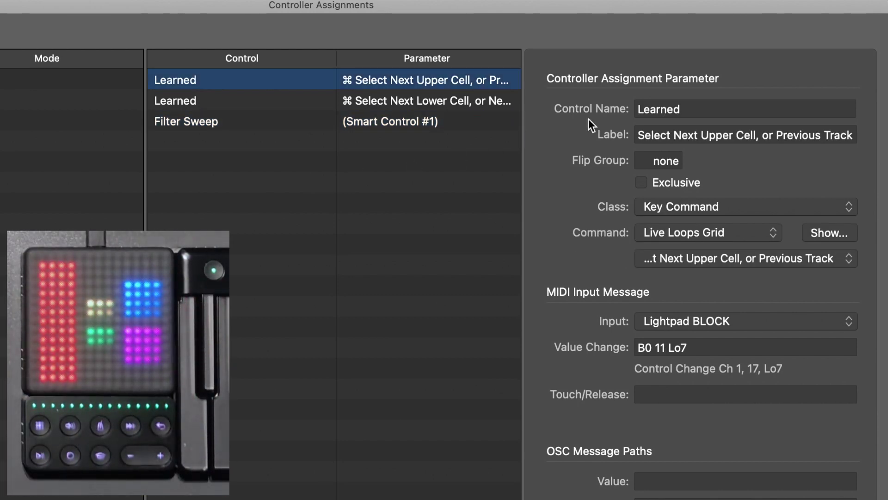
pyautogui.click(698, 110)
pyautogui.write('Track Up')
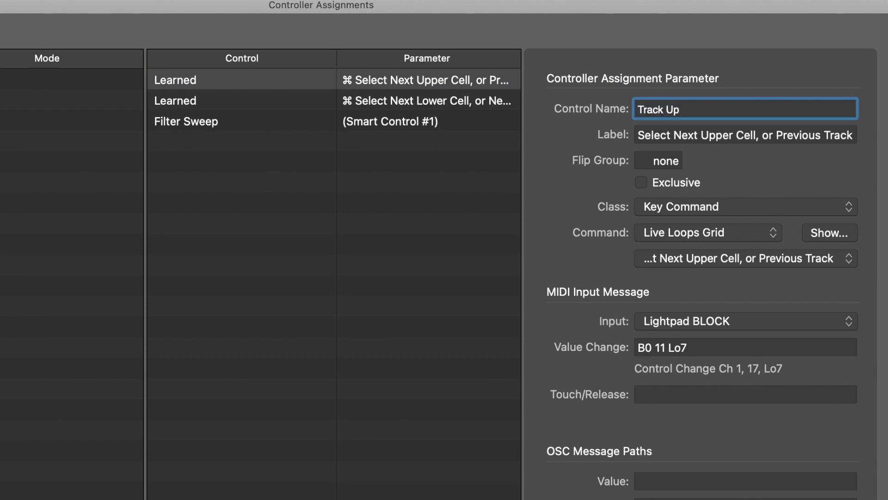
pyautogui.press('BackSpace')
pyautogui.press('BackSpace')
pyautogui.press('BackSpace')
pyautogui.write('Trac')
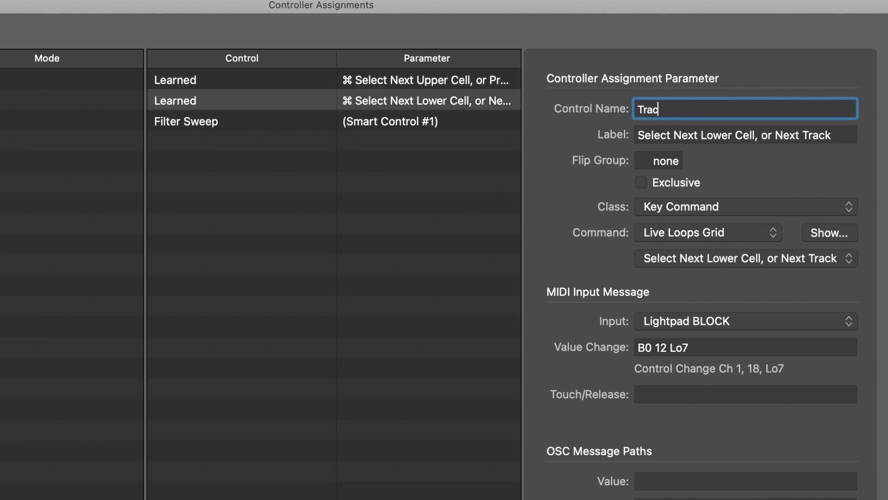
pyautogui.write('k Down')
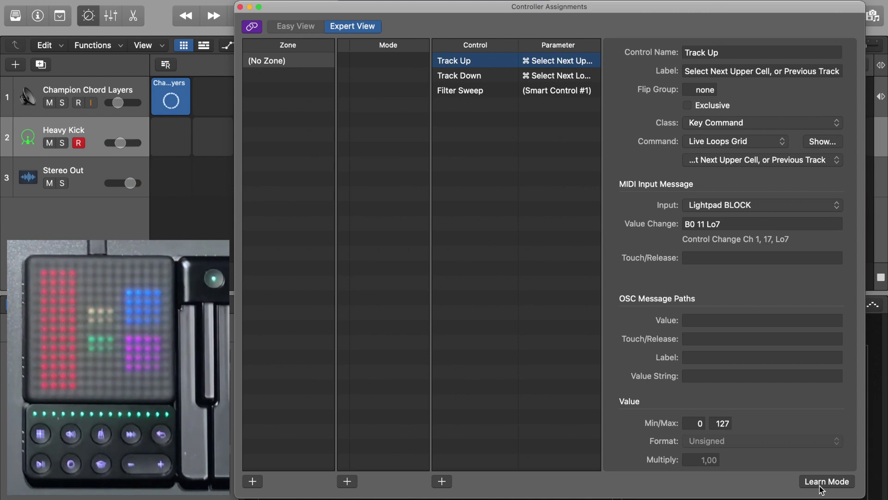
# Learn a Lightpad pad assignment that triggers the Champion Chord Layers cell in column 1.
pyautogui.moveTo(171, 97)
pyautogui.click(51, 184)
pyautogui.click(828, 481)
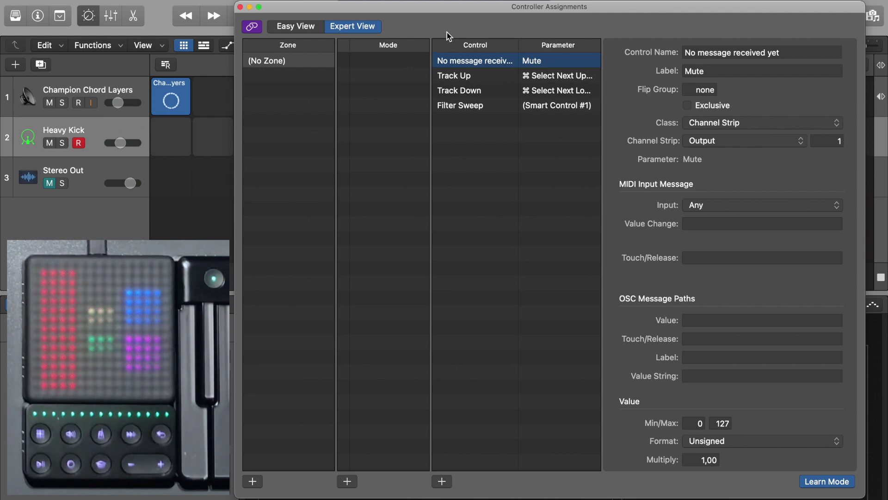
pyautogui.click(174, 103)
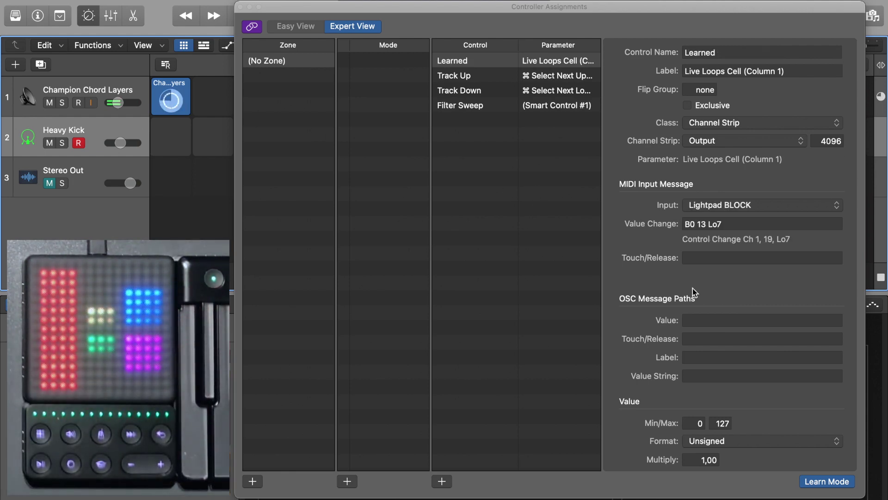
pyautogui.click(810, 483)
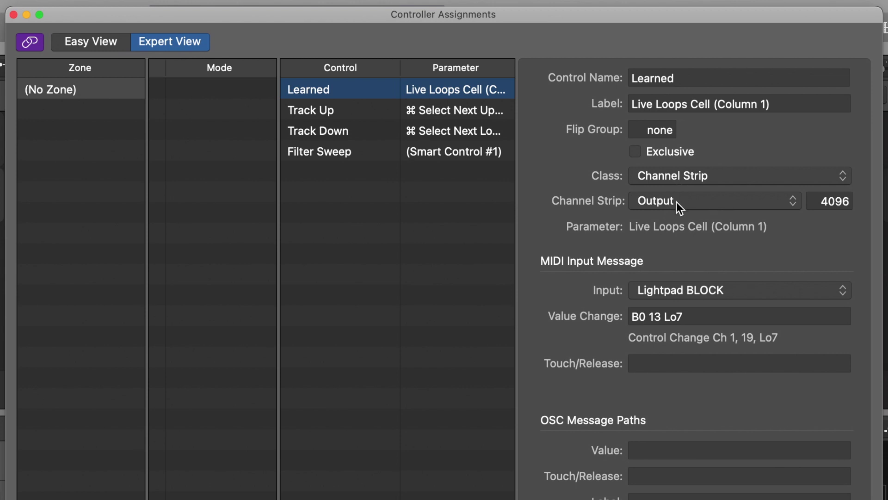
# Address the new assignment's channel strip by Index, set to 1.
pyautogui.click(677, 201)
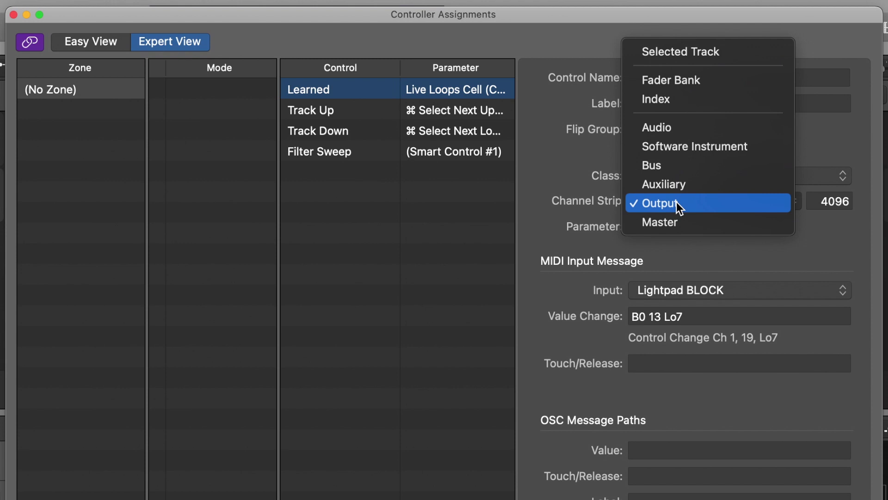
pyautogui.click(679, 103)
pyautogui.click(831, 201)
pyautogui.doubleClick(830, 201)
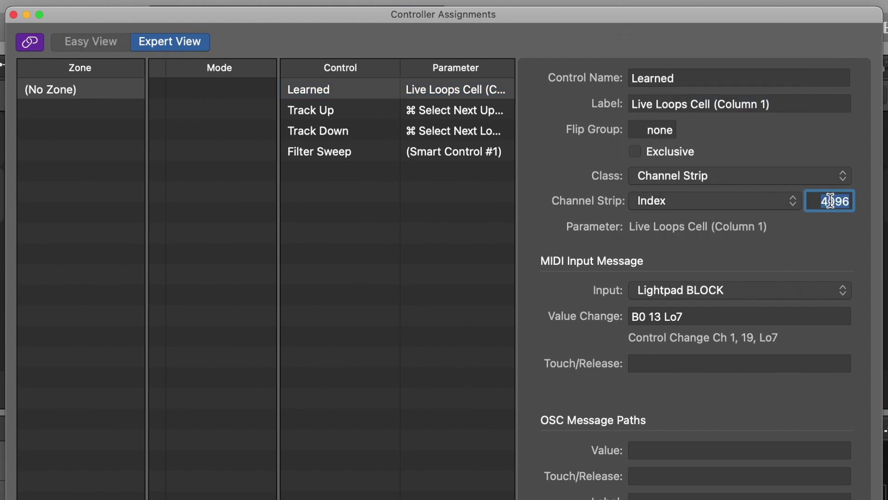
pyautogui.write('1')
pyautogui.press('Return')
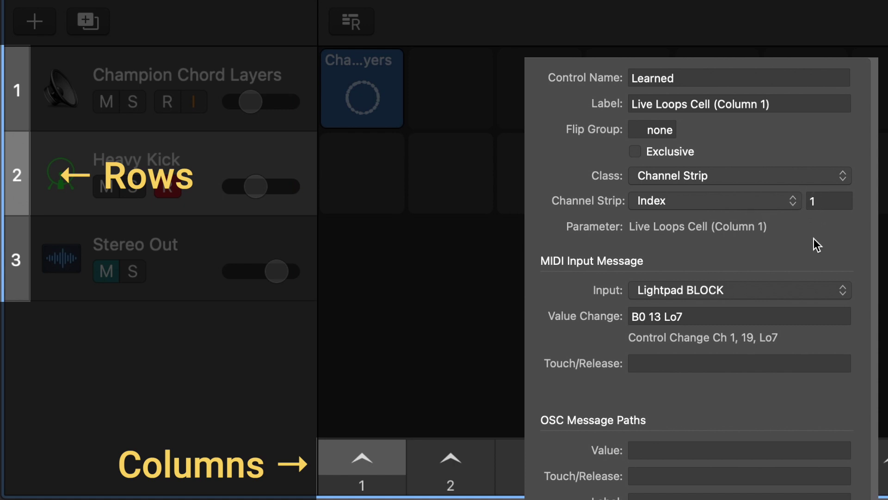
# Name the assignment 'Trigger Cell 1,1', keeping Index addressing.
pyautogui.click(713, 76)
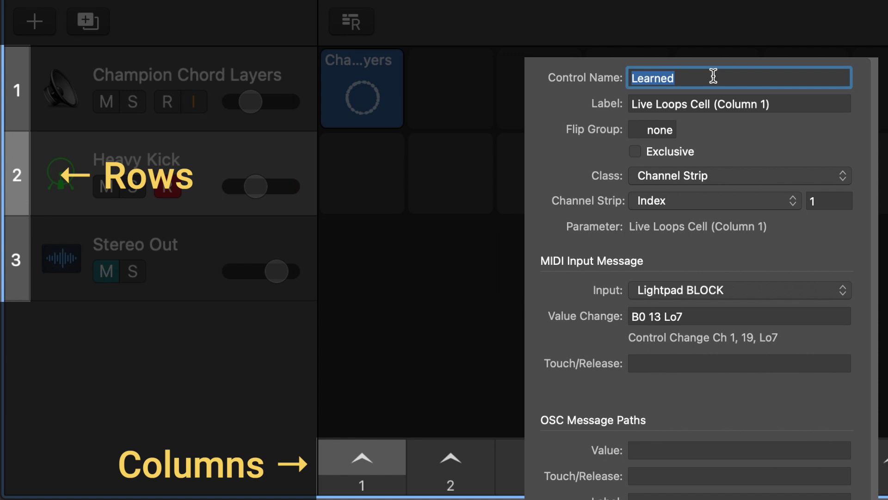
pyautogui.write('Trigger Cell 1,1')
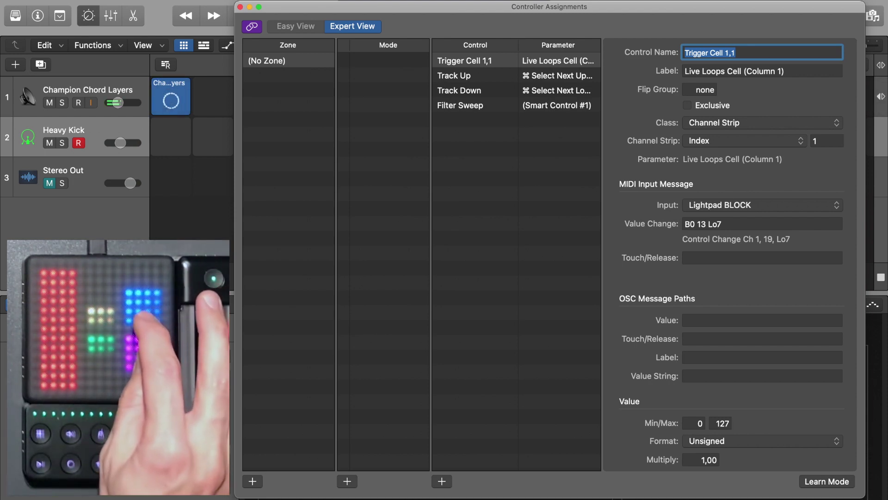
pyautogui.press('Return')
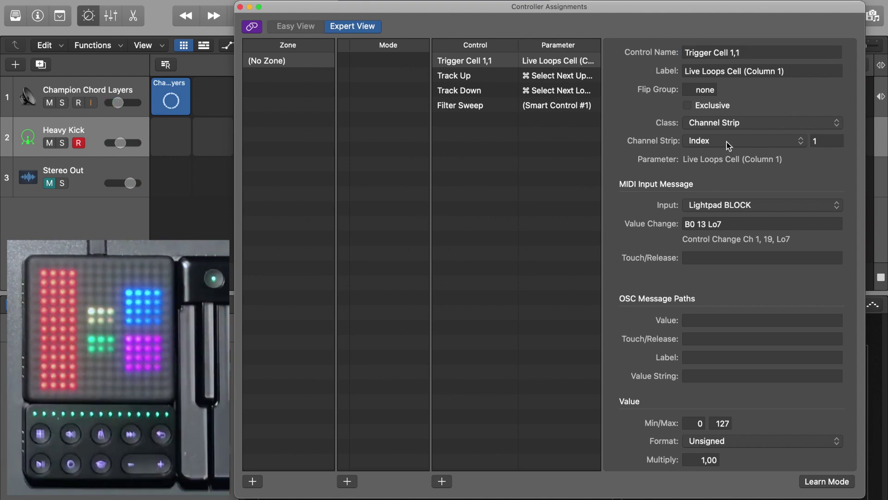
pyautogui.click(729, 141)
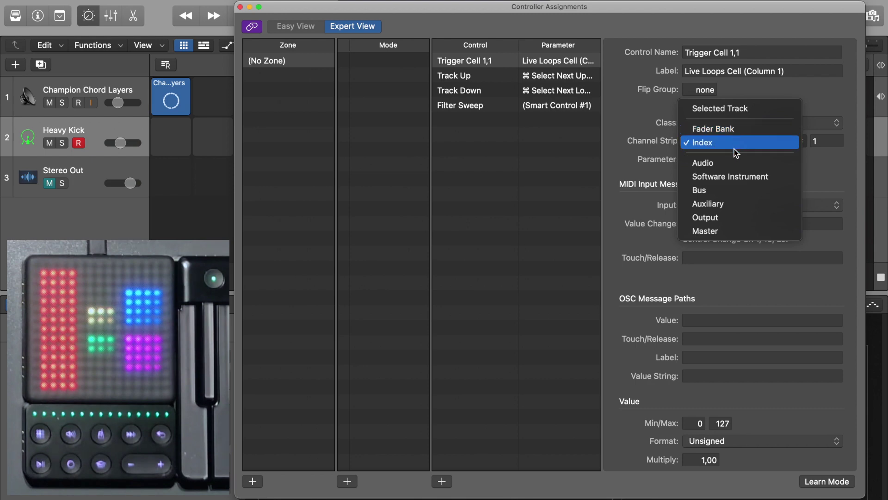
pyautogui.click(642, 150)
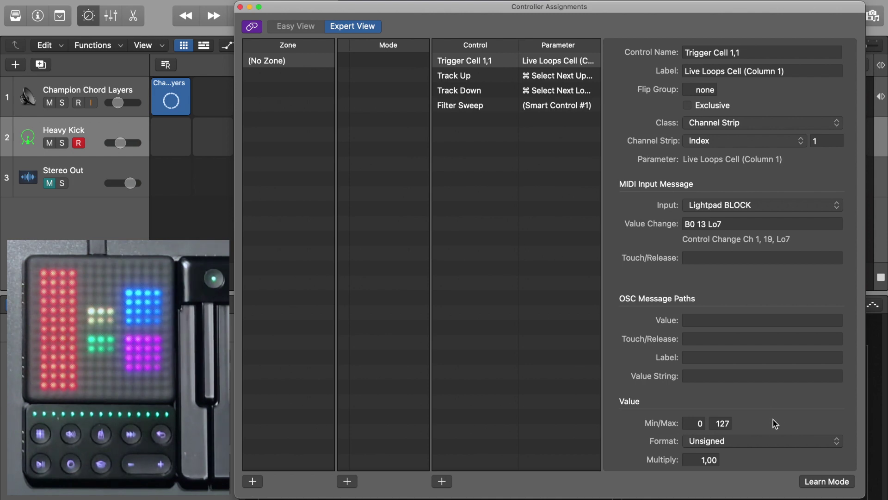
# Learn a Lightpad pad assignment for the Heavy Kick cell.
pyautogui.click(826, 481)
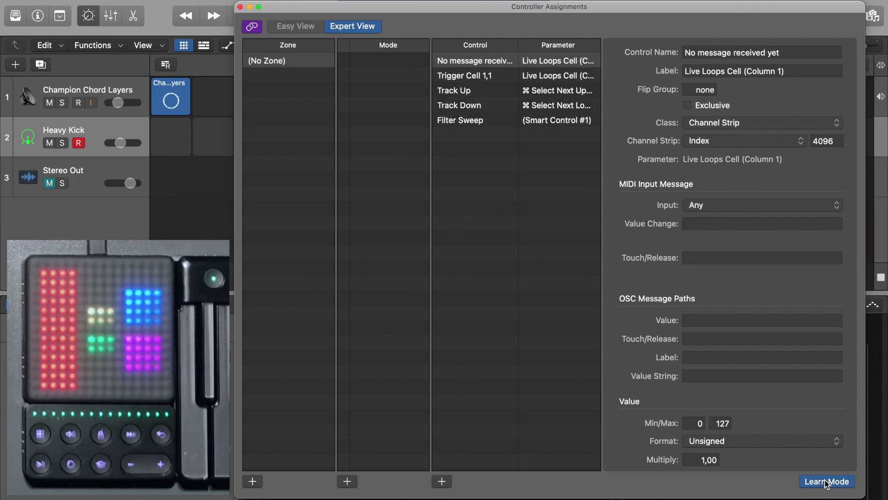
pyautogui.click(173, 139)
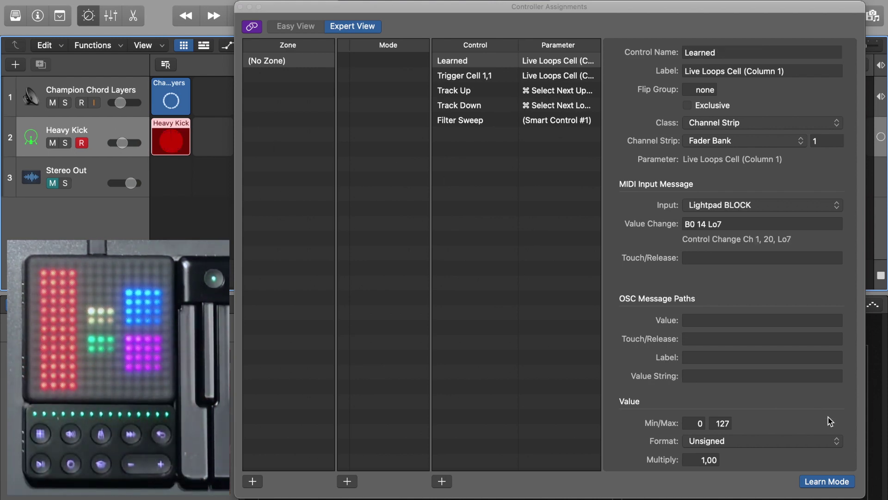
pyautogui.click(817, 484)
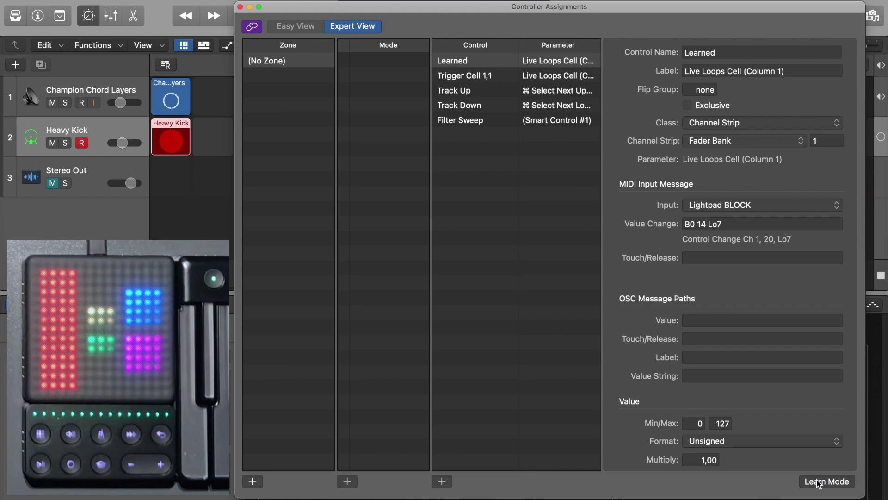
# Address the assignment's channel strip by Index 2 and name it 'Trigger Cell 1,2'.
pyautogui.click(729, 143)
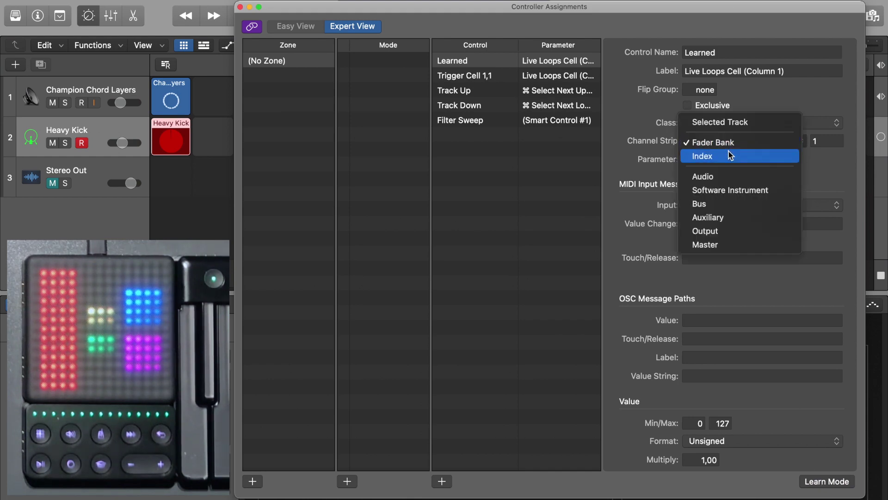
pyautogui.click(730, 156)
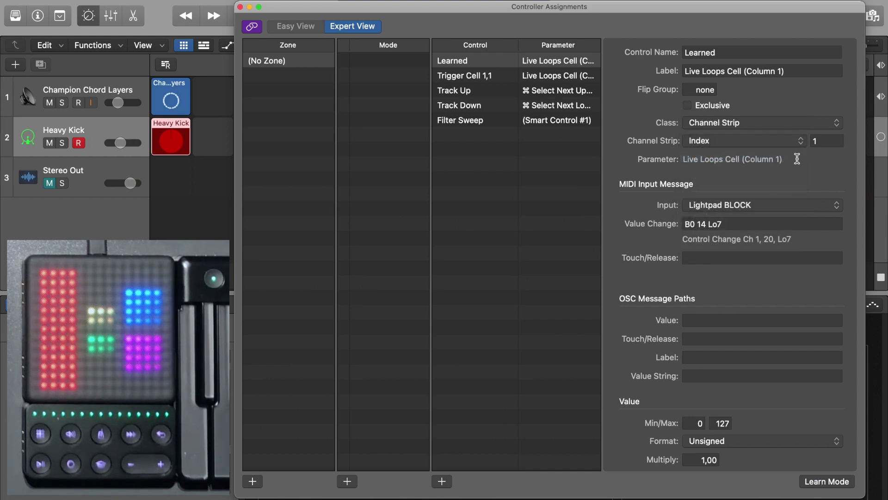
pyautogui.click(827, 144)
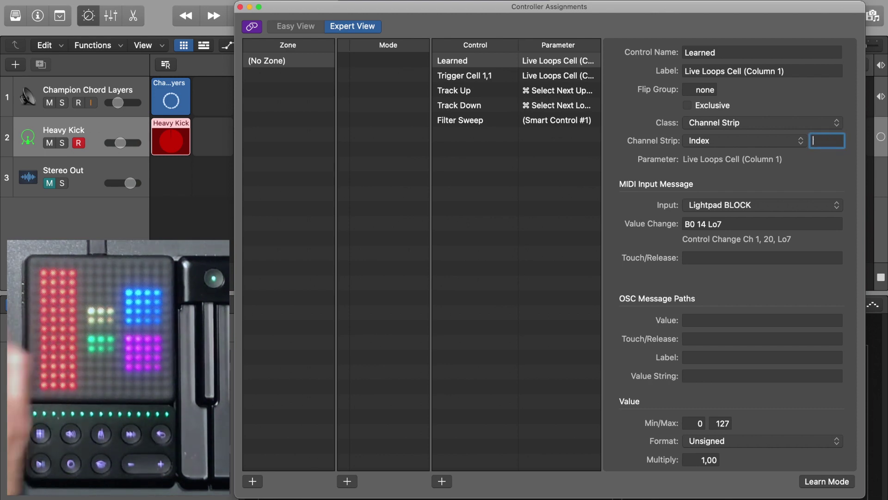
pyautogui.press('BackSpace')
pyautogui.write('2')
pyautogui.press('Return')
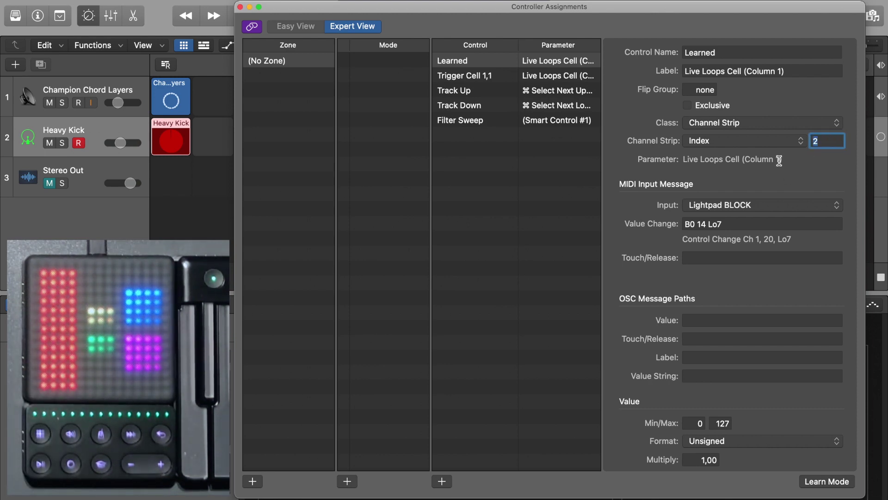
pyautogui.doubleClick(724, 52)
pyautogui.write('Trigger Cell 1,2')
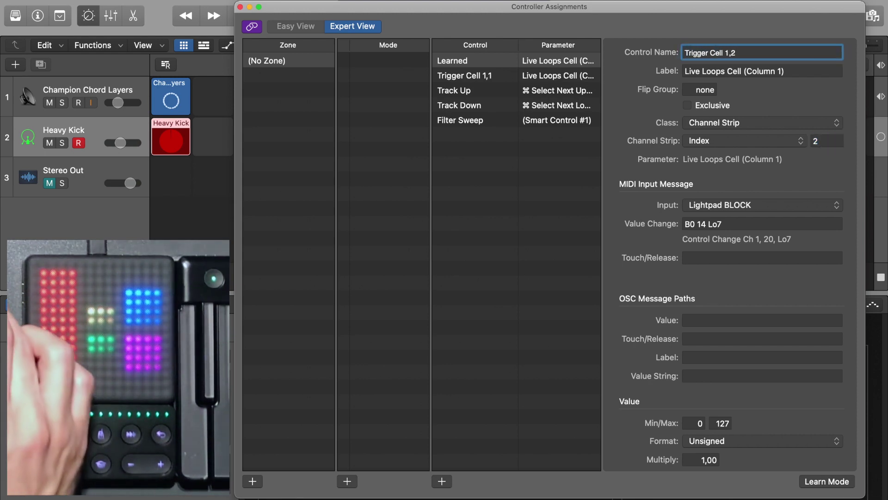
pyautogui.press('Return')
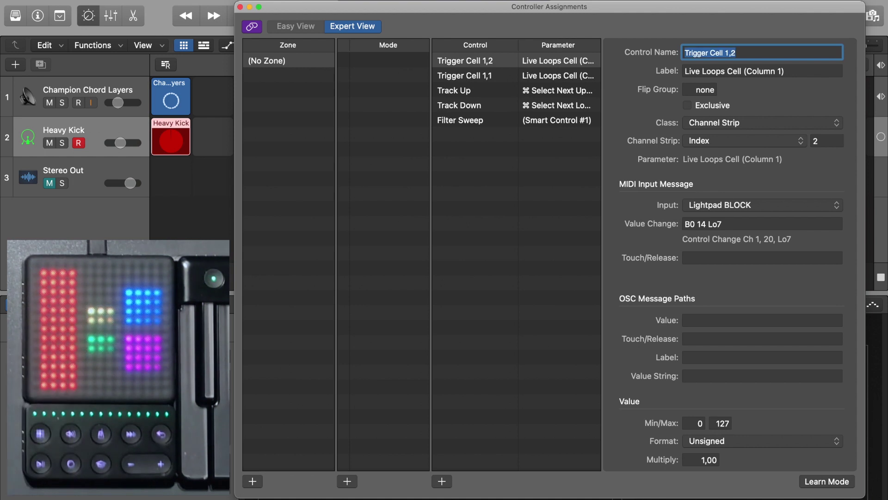